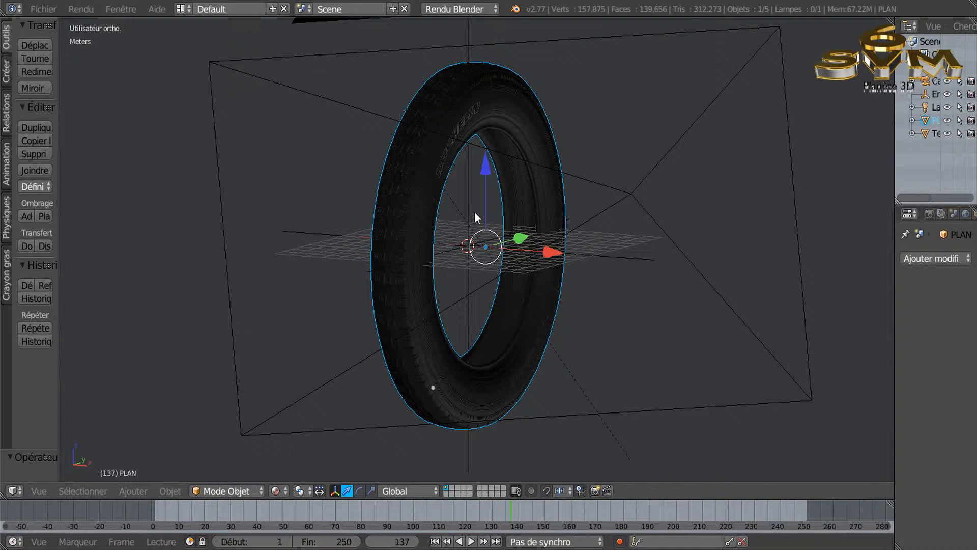
- Hide the camera that surrounds the tire in the 3D view
middle_drag(675, 271, 656, 271)
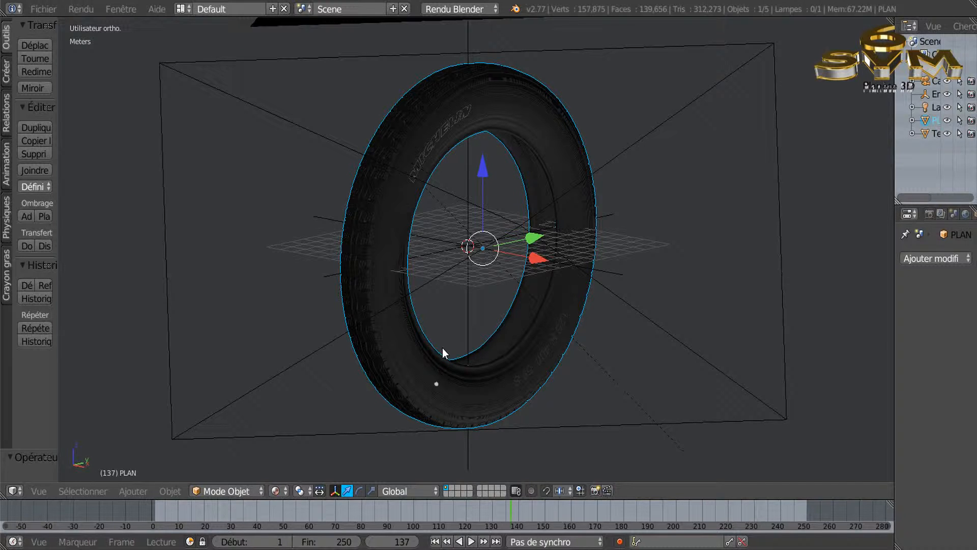
scroll(389, 231, up, 1)
scroll(390, 232, down, 1)
scroll(389, 232, down, 1)
right_click(631, 313)
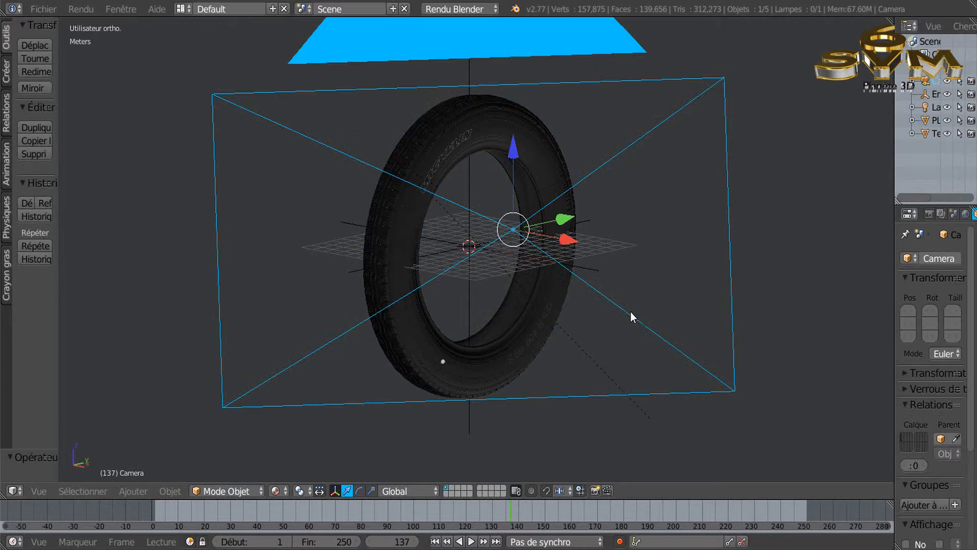
key(h)
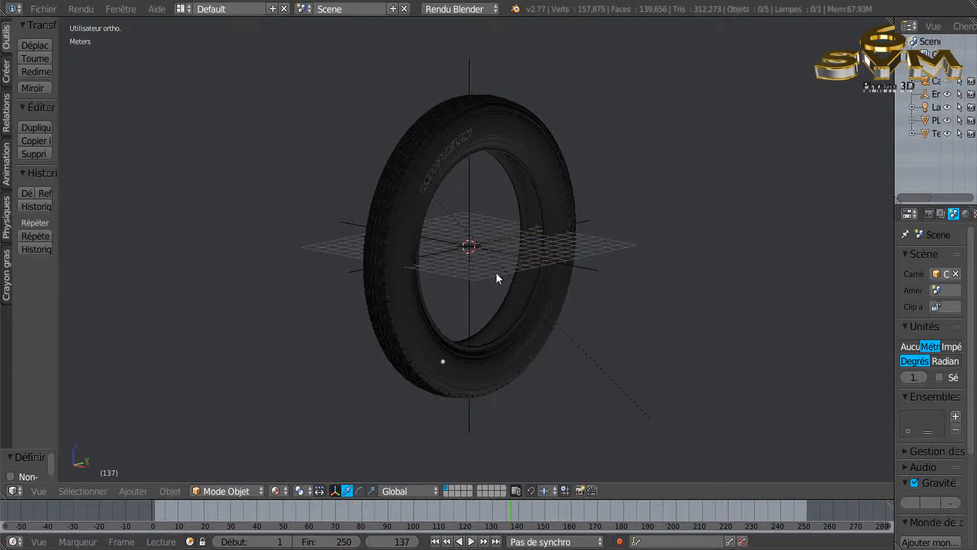
- Delete the empty at the scene's origin and the lamp from the scene
scroll(472, 224, up, 2)
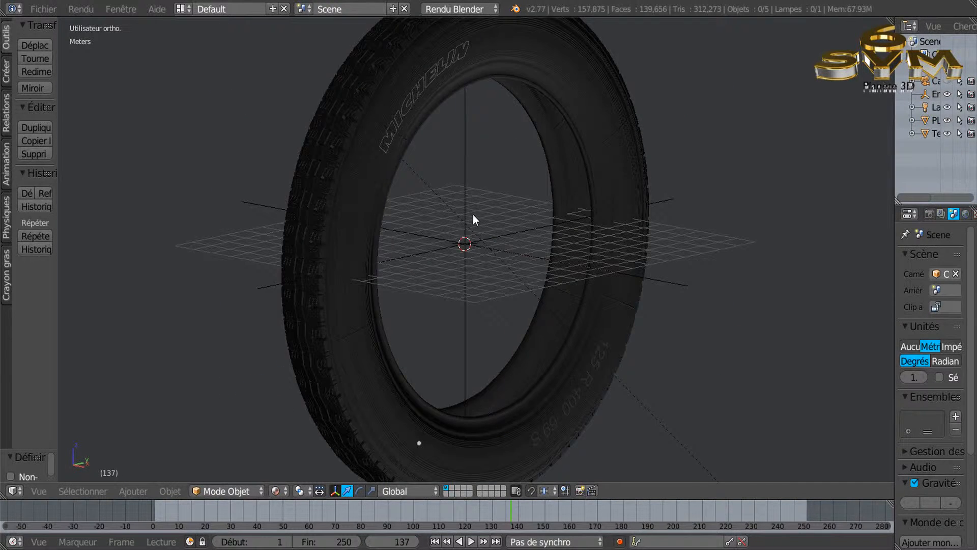
right_click(468, 172)
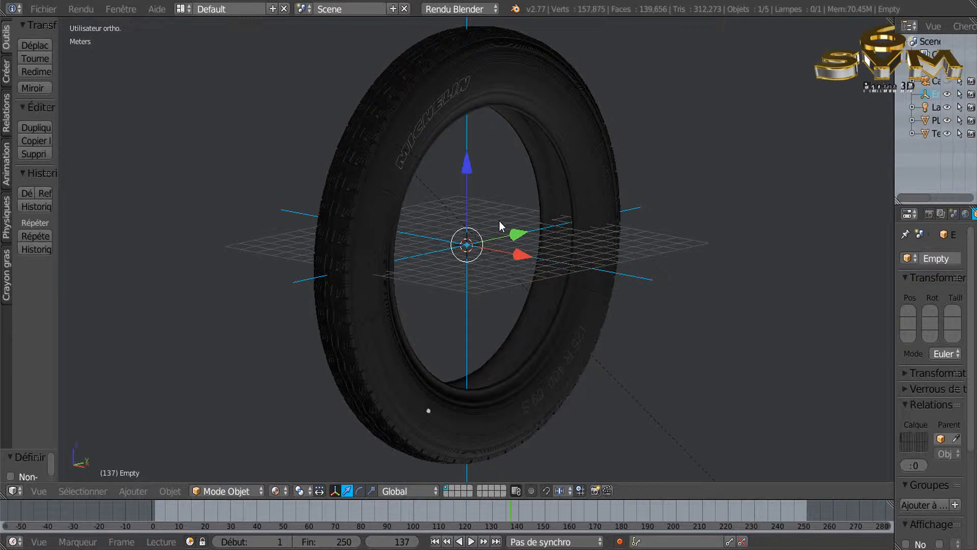
key(x)
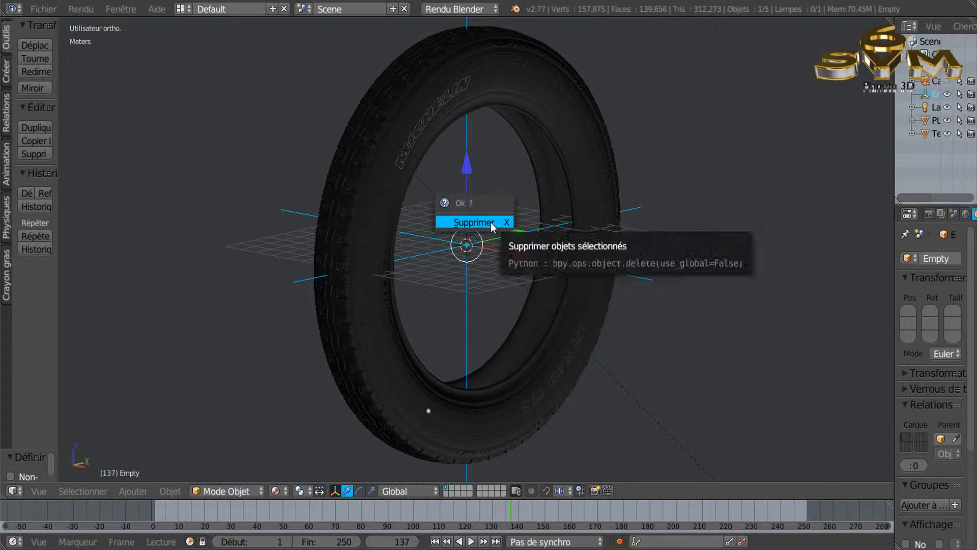
click(473, 222)
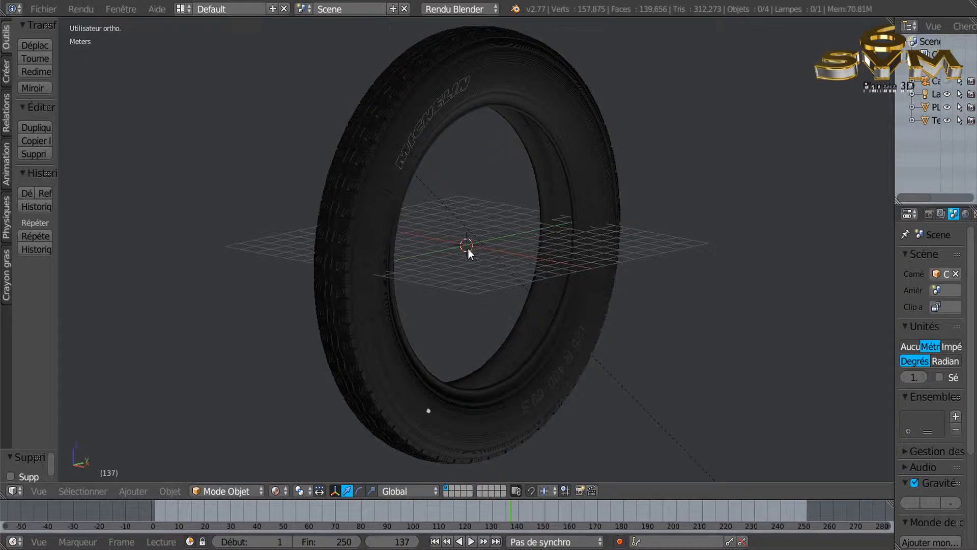
right_click(453, 229)
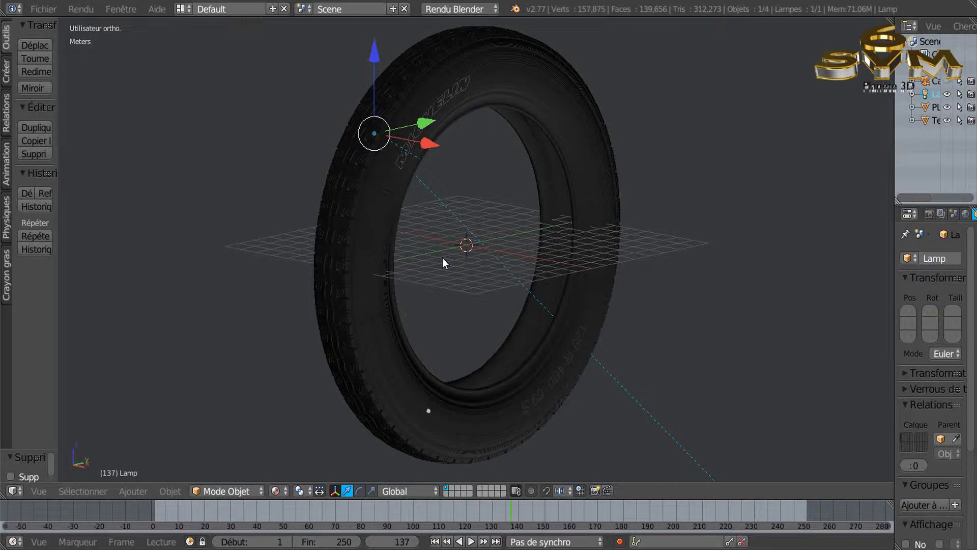
key(x)
click(444, 260)
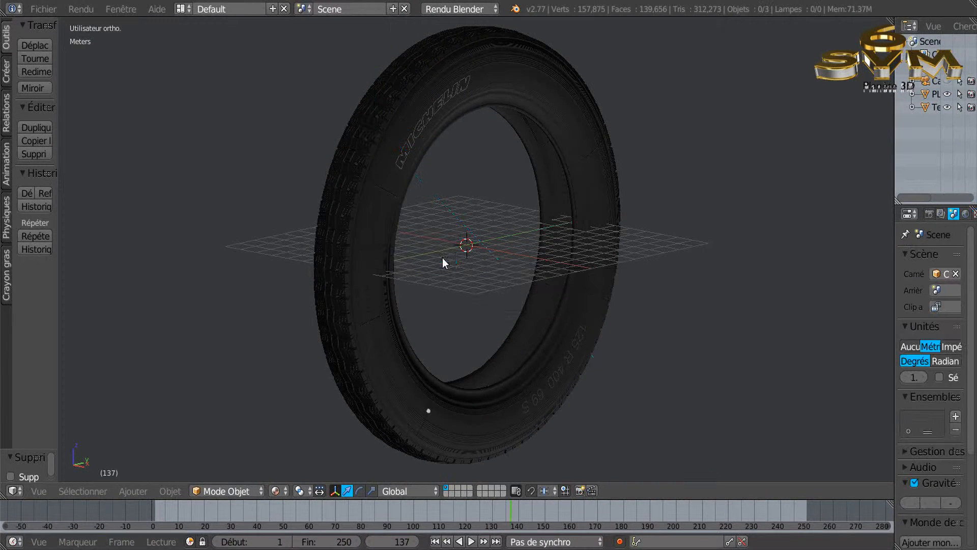
- Scale the tire down uniformly so that it is much smaller relative to the grid
mouse_move(464, 252)
middle_down()
mouse_move(514, 260)
mouse_move(709, 253)
mouse_move(586, 271)
mouse_move(472, 263)
middle_up()
right_click(389, 227)
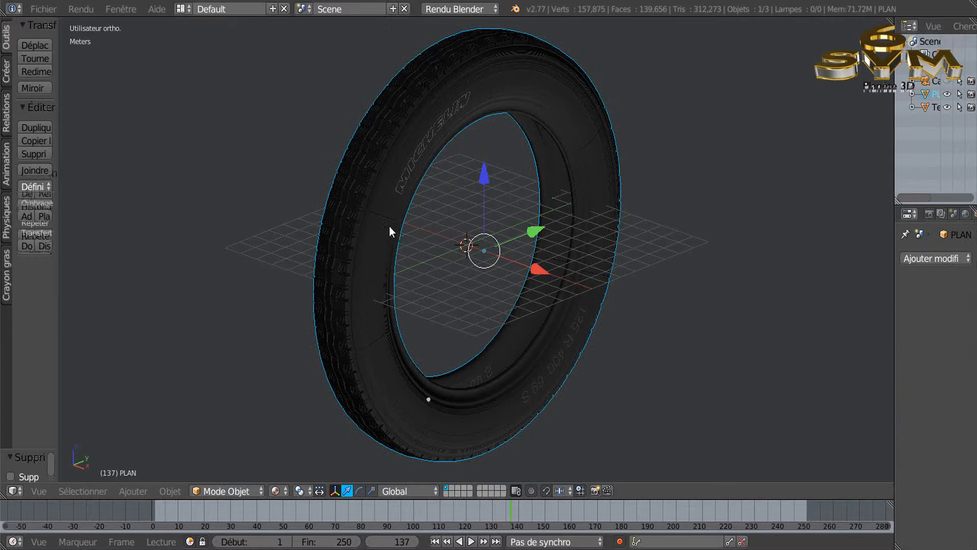
middle_drag(660, 401, 659, 369)
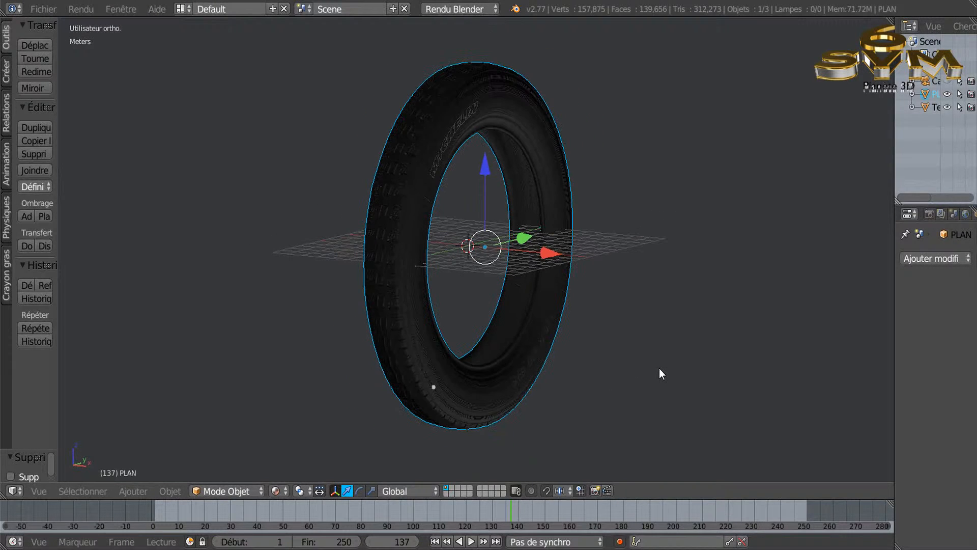
key(s)
click(536, 268)
middle_drag(628, 289, 660, 291)
scroll(562, 281, up, 3)
middle_drag(510, 277, 474, 275)
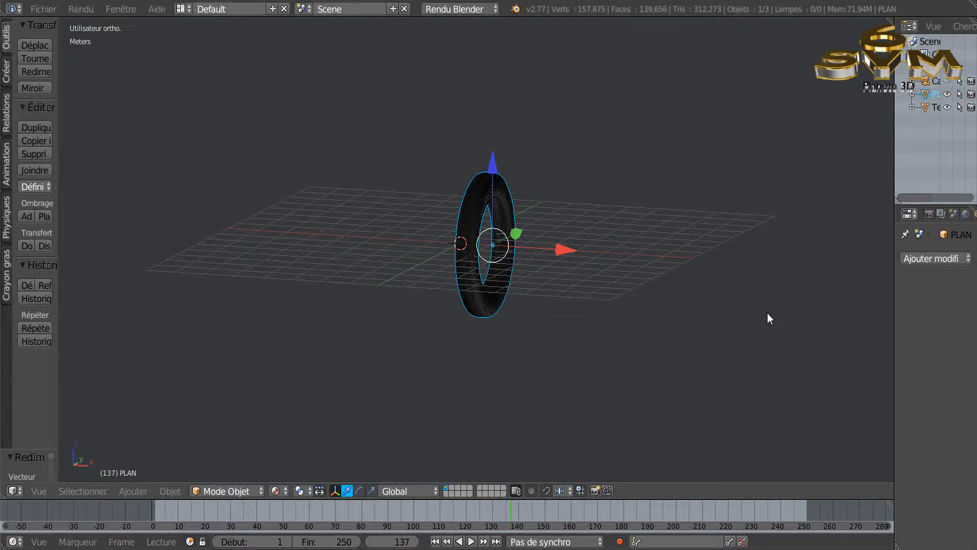
- Hide the tire reference photo shown as background image in the front view
key(KP_1)
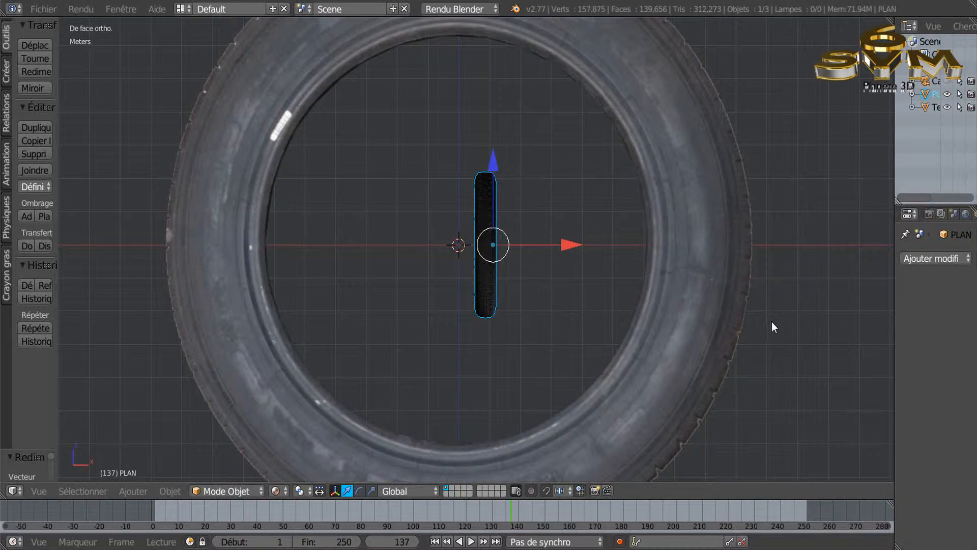
key(n)
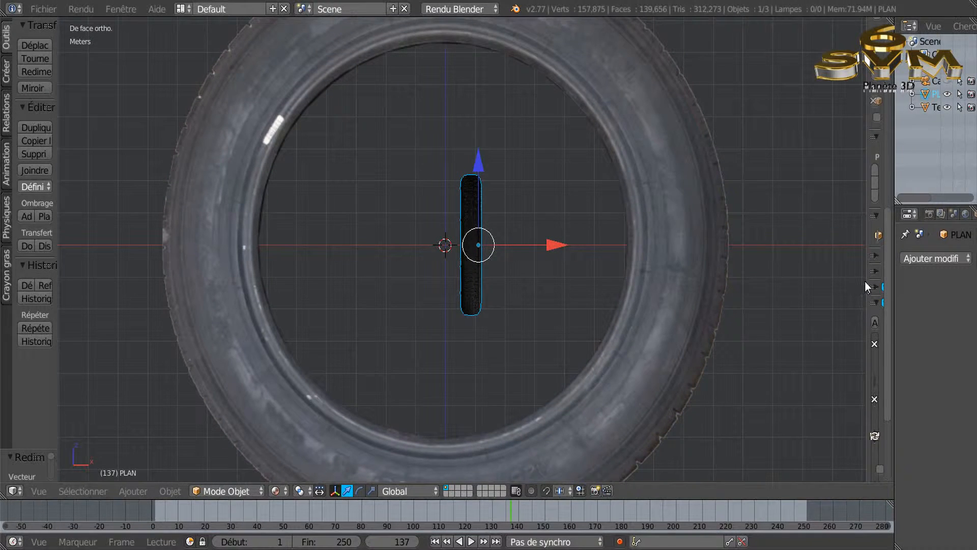
drag(865, 282, 733, 274)
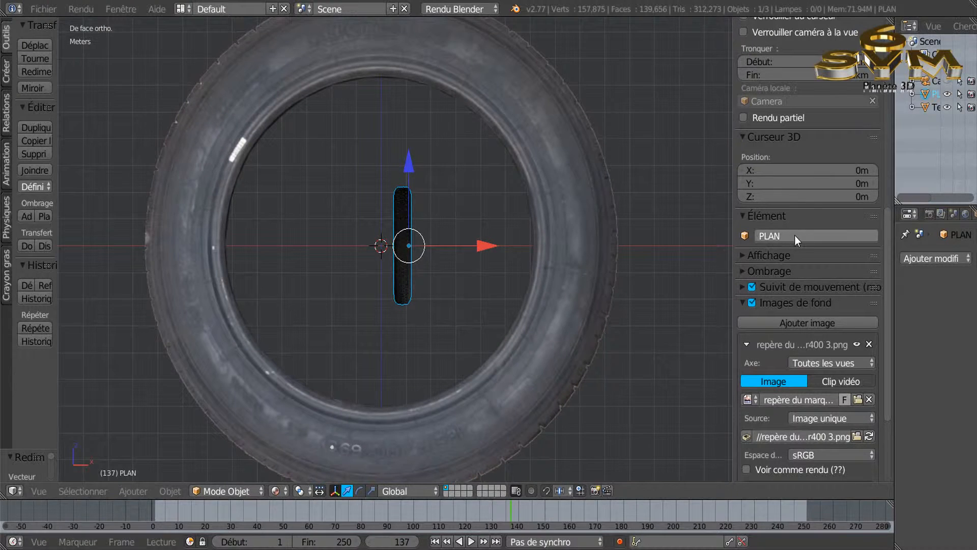
drag(887, 355, 887, 375)
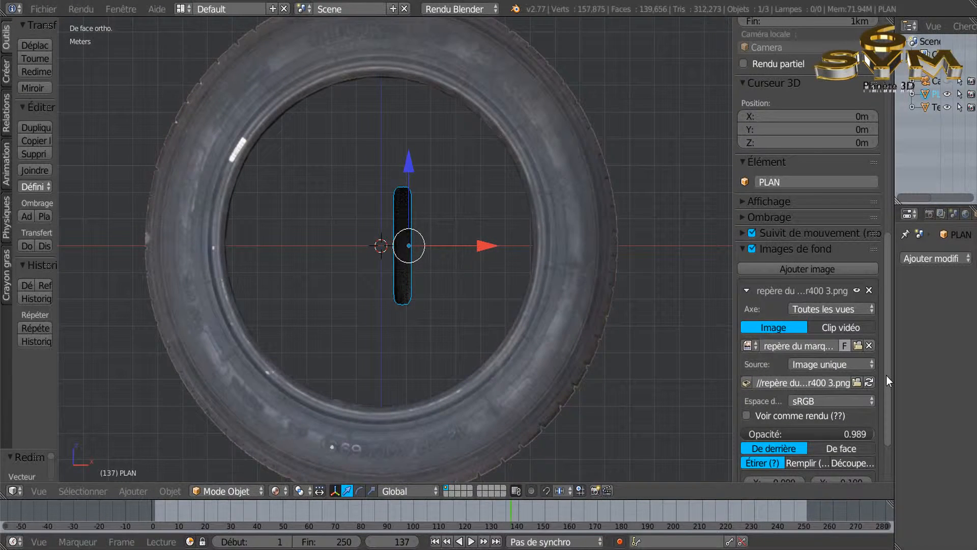
click(856, 289)
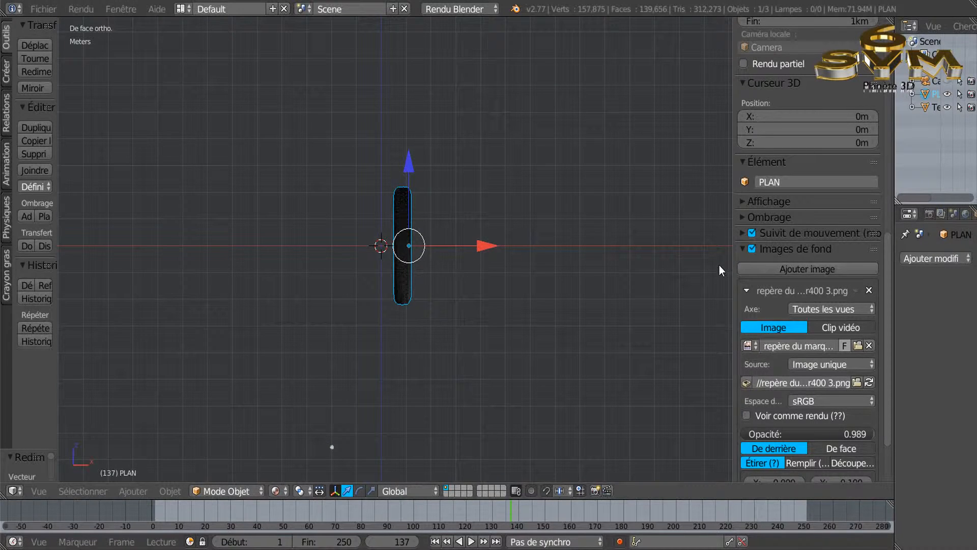
drag(733, 261, 877, 263)
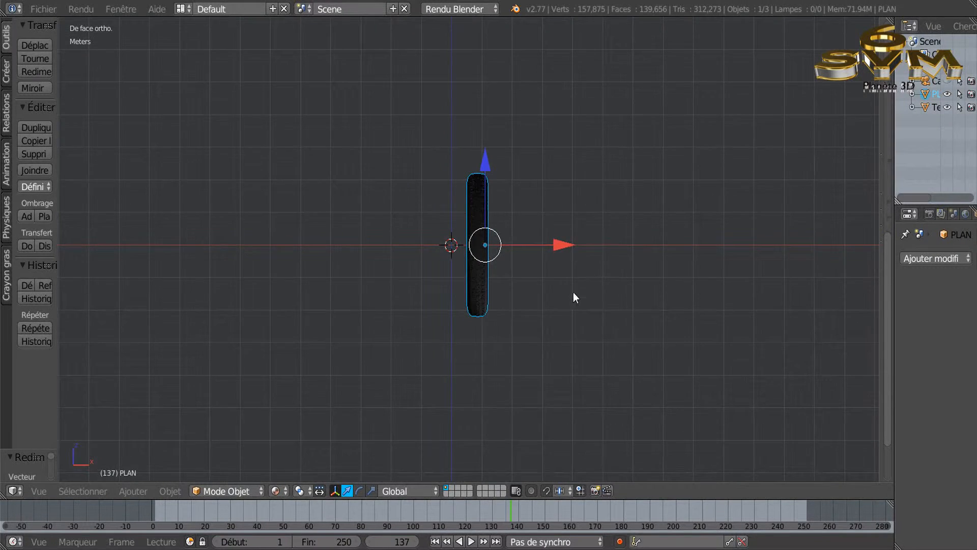
- Examine the tire's size and its offset from the 3D cursor, from the front and from oblique angles
scroll(568, 292, up, 4)
scroll(520, 308, up, 2)
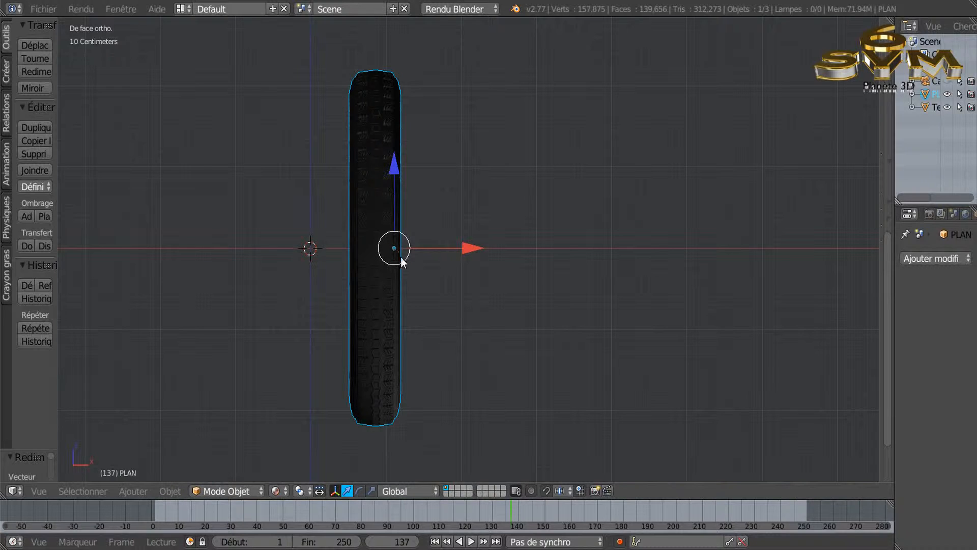
middle_drag(440, 293, 382, 293)
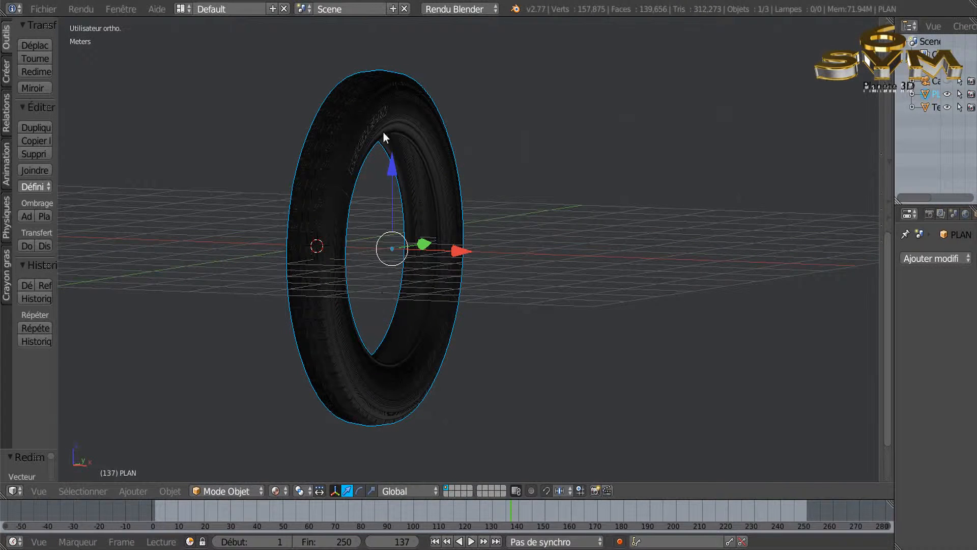
middle_drag(358, 344, 354, 170)
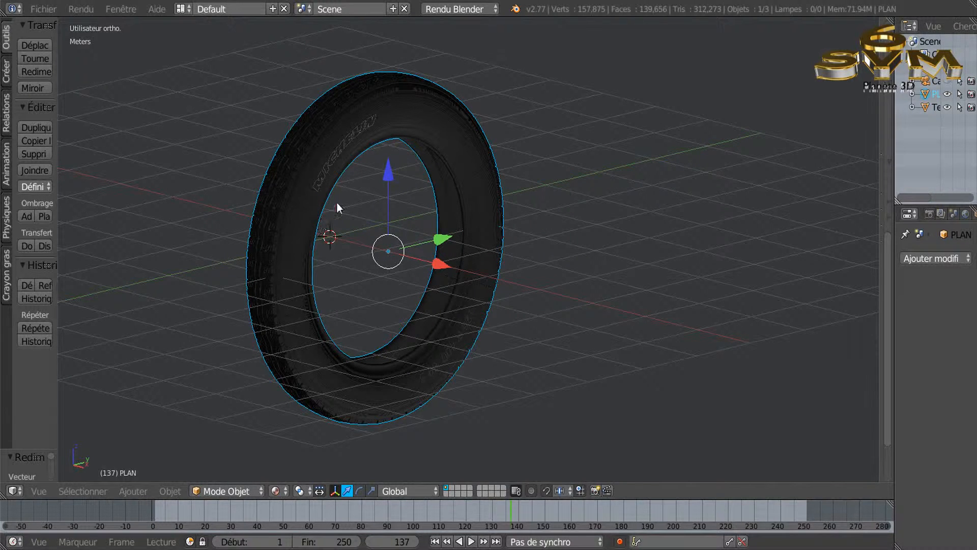
middle_drag(377, 212, 406, 243)
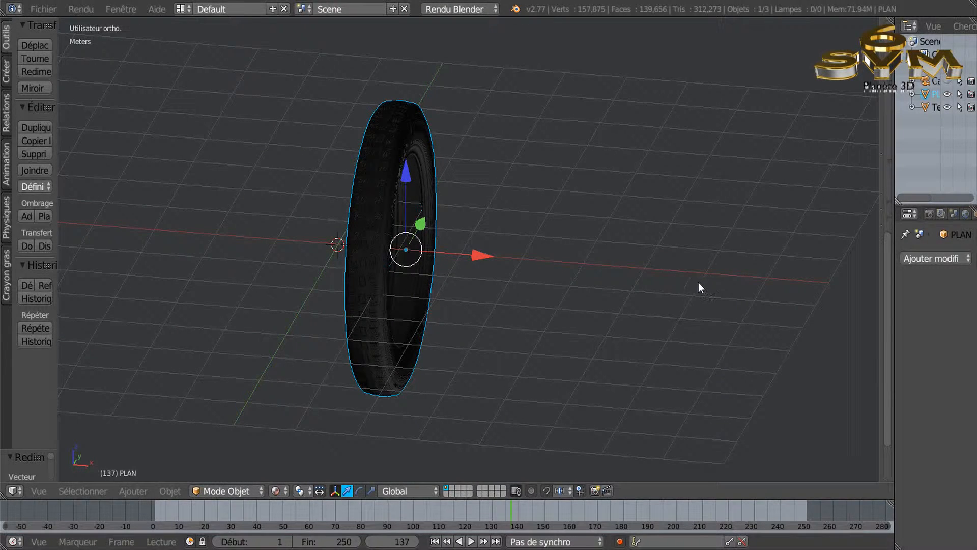
key(KP_1)
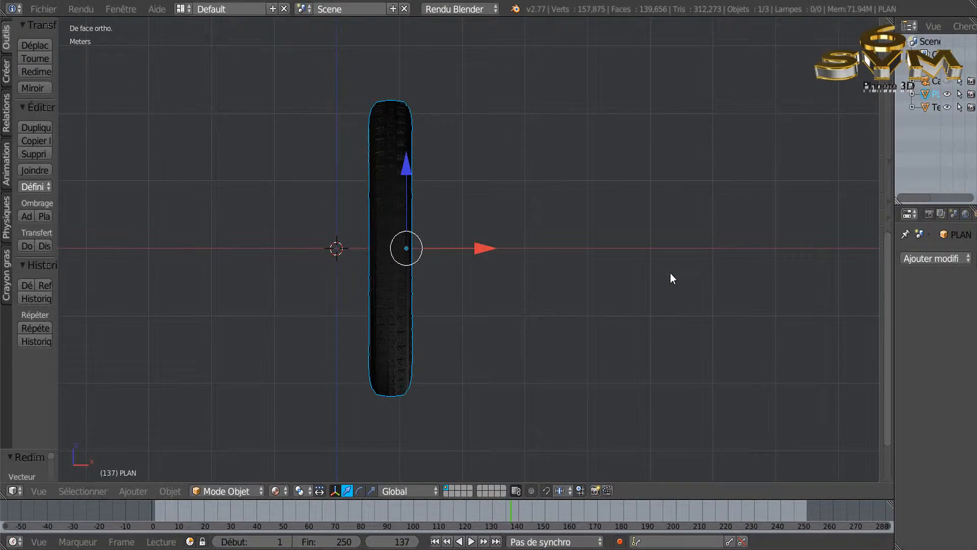
shift+middle_drag(517, 299, 582, 284)
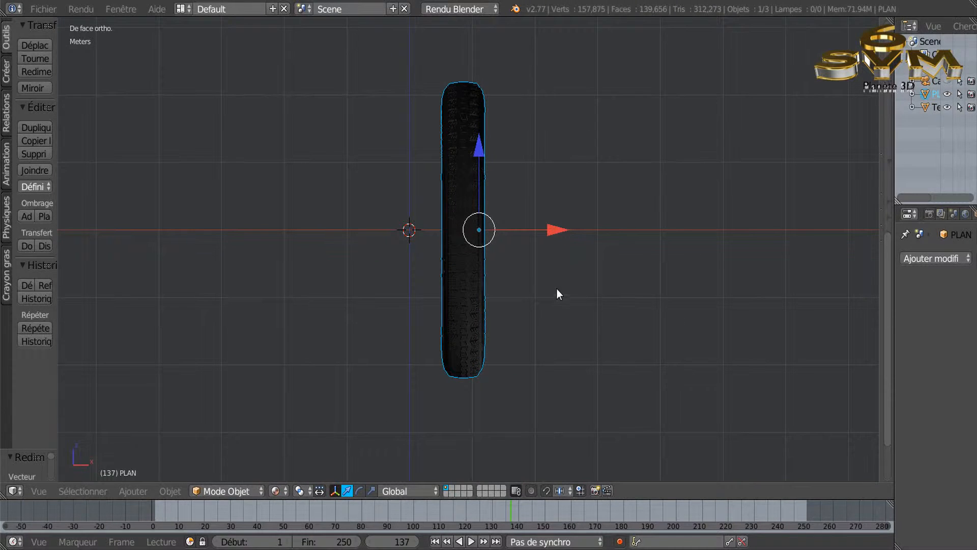
scroll(510, 296, up, 2)
scroll(491, 291, down, 2)
- Delete the leftover text object Texte.001 located below the tire
middle_drag(491, 291, 539, 327)
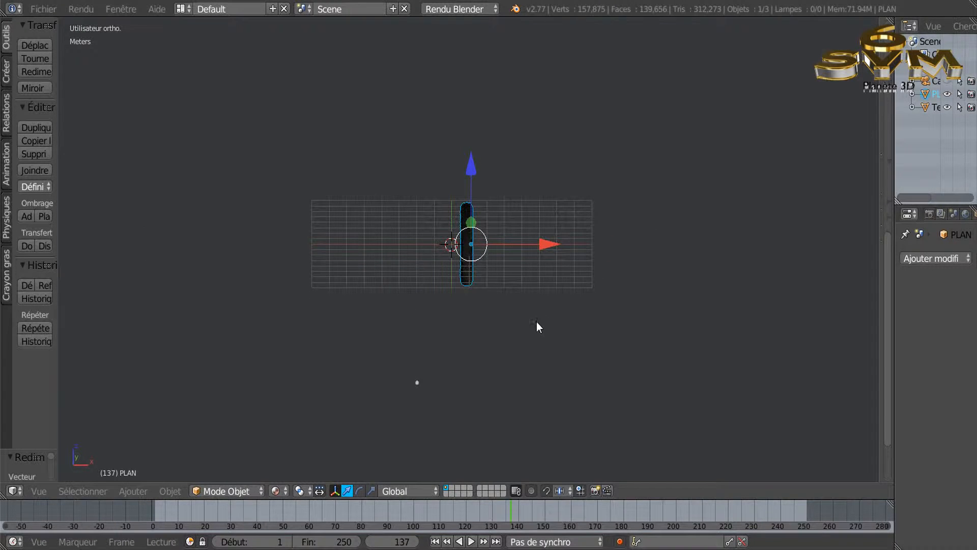
right_click(416, 383)
middle_drag(528, 369, 368, 383)
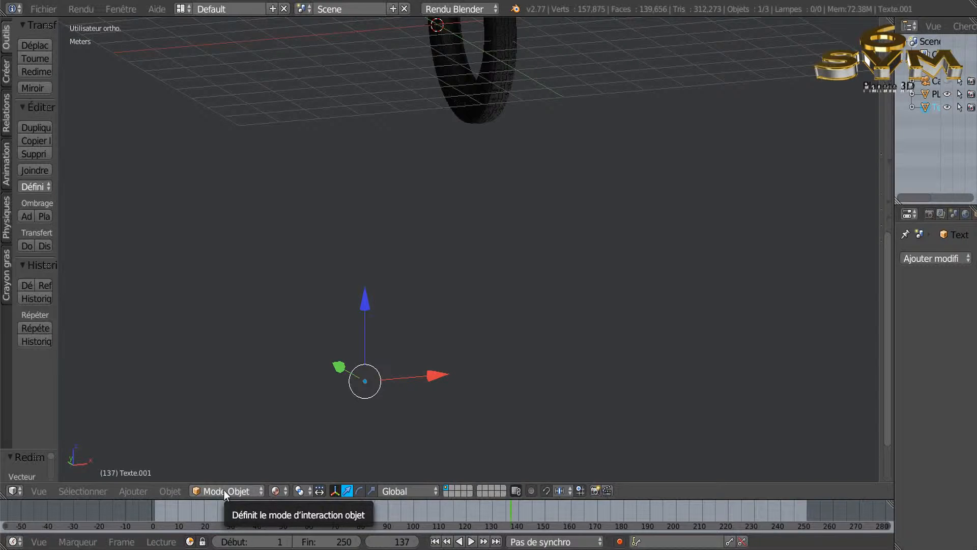
key(x)
click(366, 381)
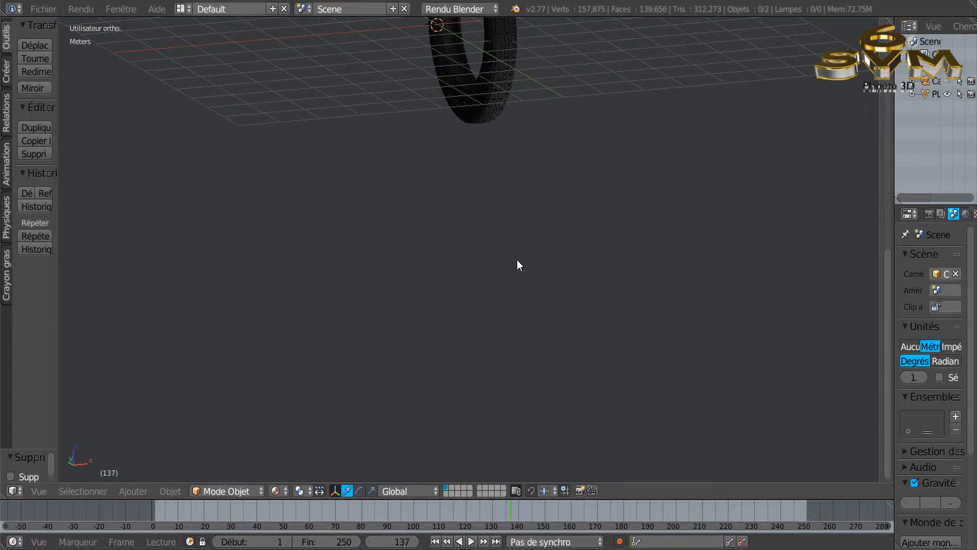
- Scale the tire up uniformly by a factor of about 1.66 in the front view
shift+middle_drag(519, 265, 506, 402)
right_click(496, 191)
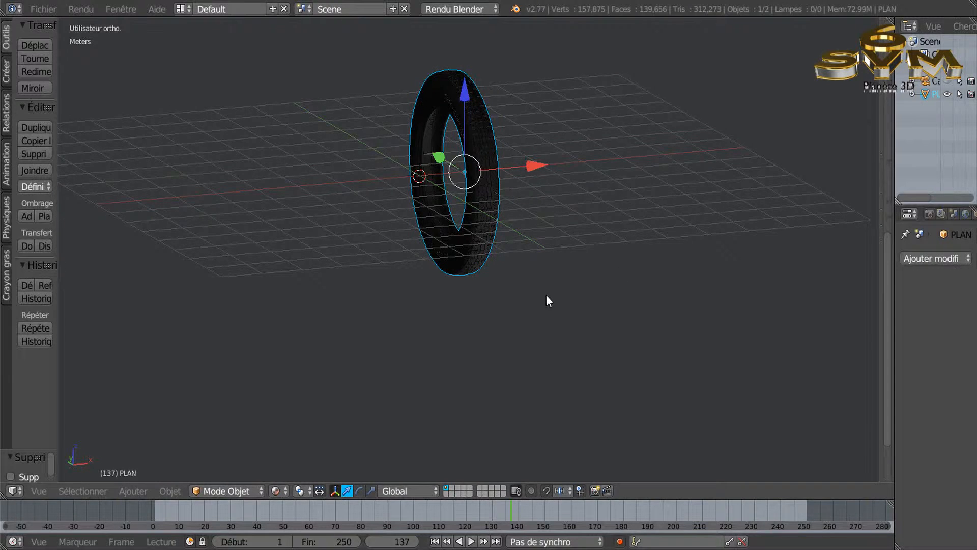
middle_drag(547, 296, 519, 298)
scroll(519, 298, up, 1)
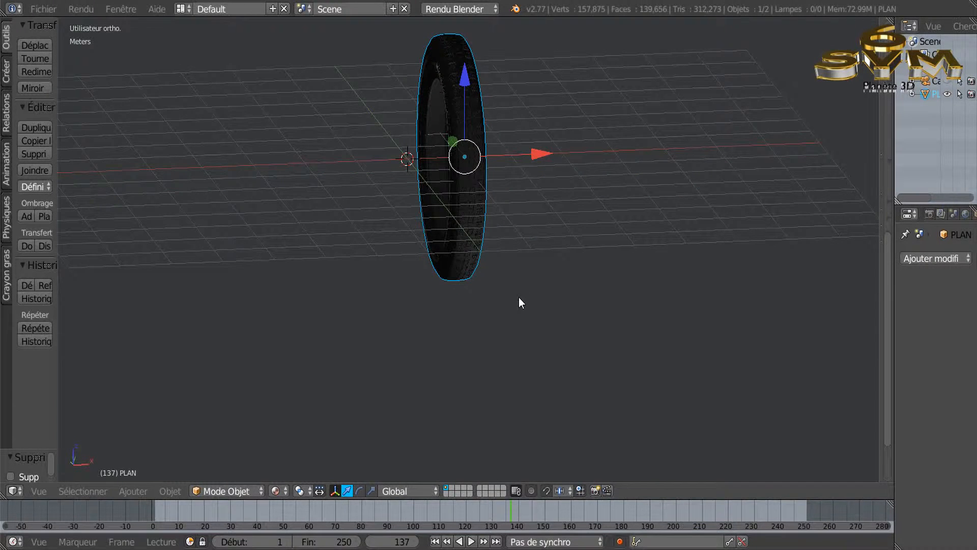
scroll(510, 310, down, 2)
middle_drag(511, 284, 477, 286)
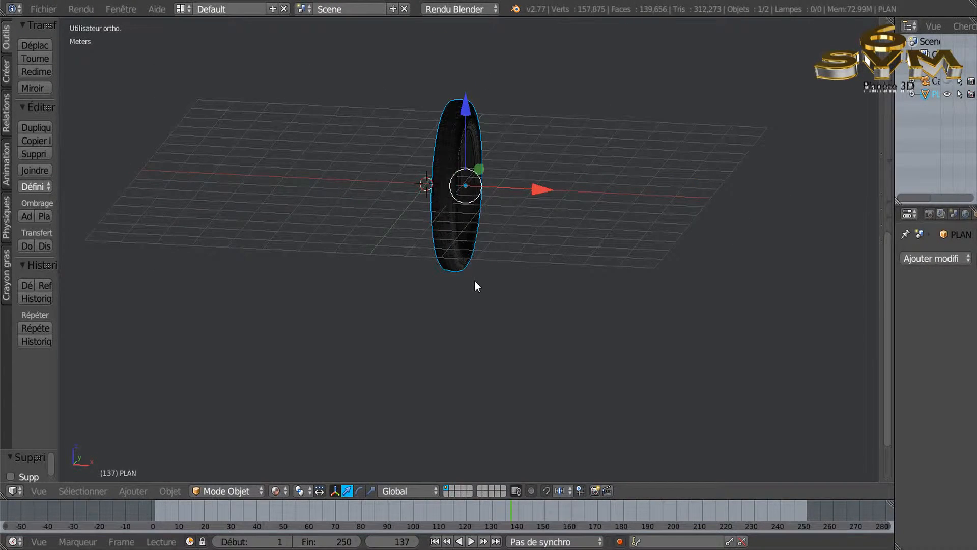
key(KP_3)
key(KP_1)
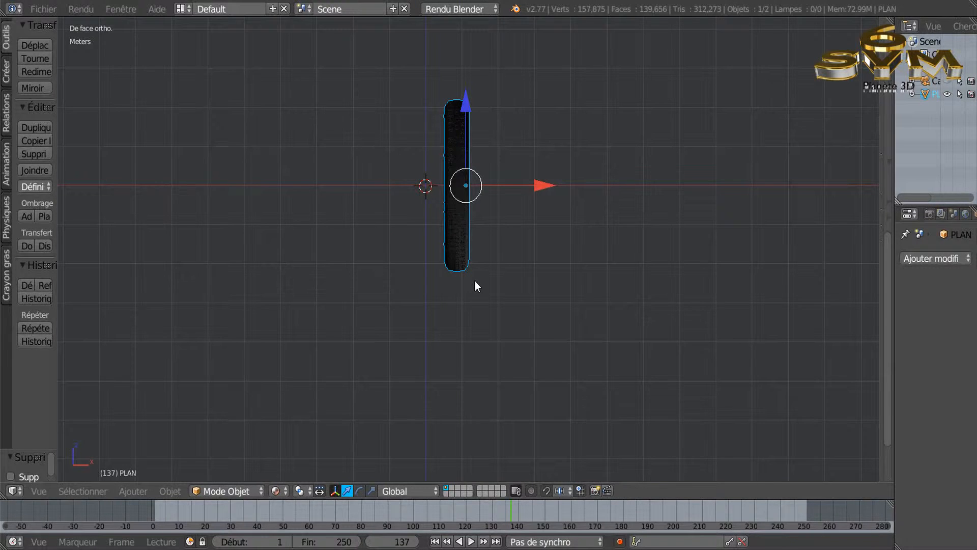
scroll(421, 158, up, 3)
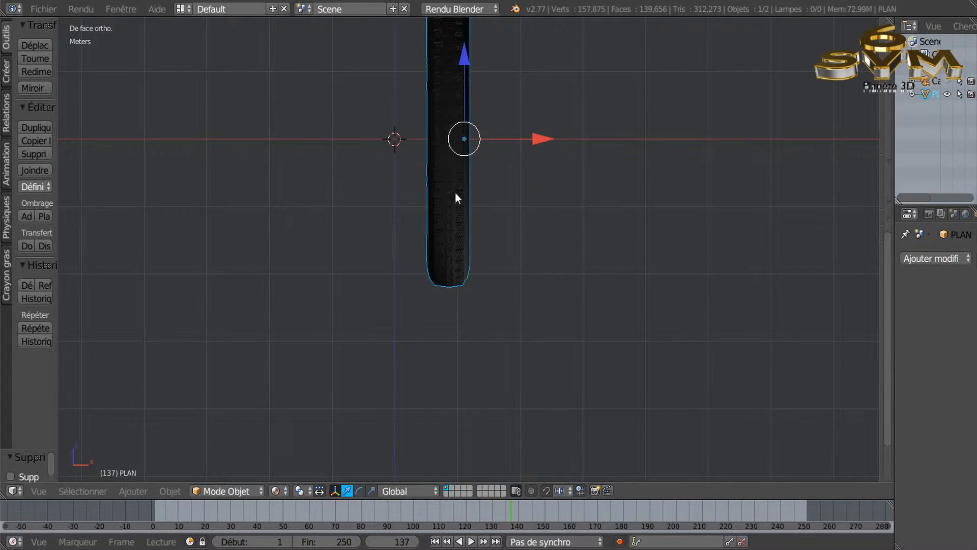
key(s)
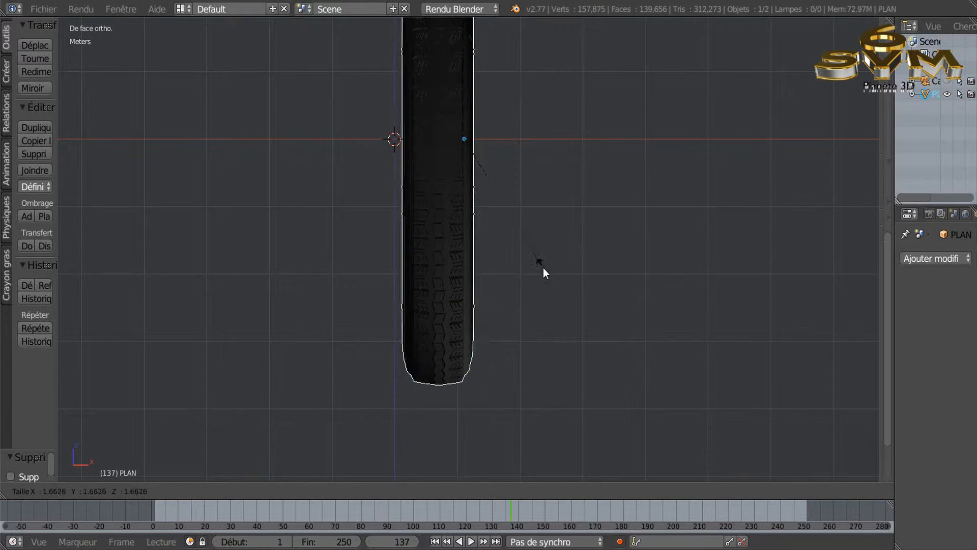
click(542, 267)
scroll(543, 268, down, 1)
scroll(543, 268, down, 2)
scroll(454, 220, up, 1)
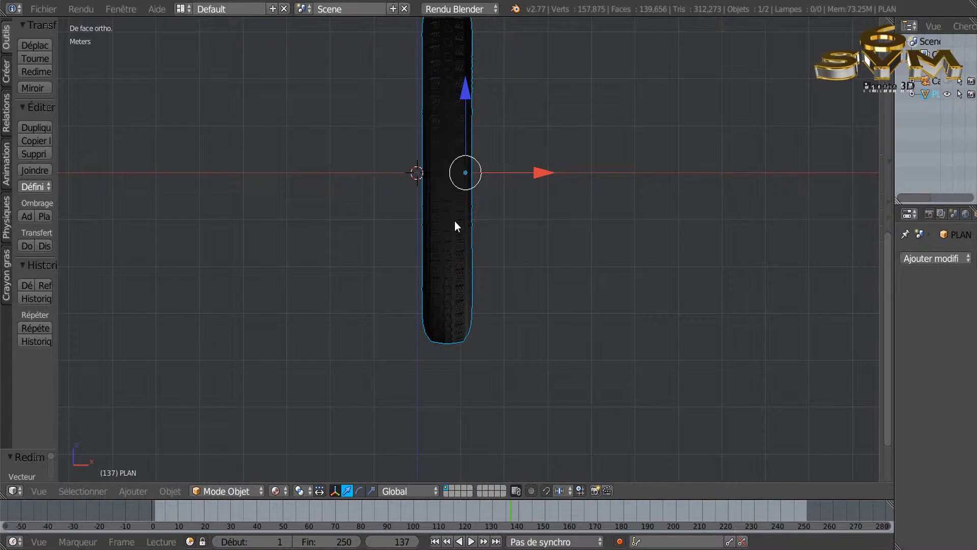
scroll(458, 217, up, 1)
scroll(446, 199, down, 1)
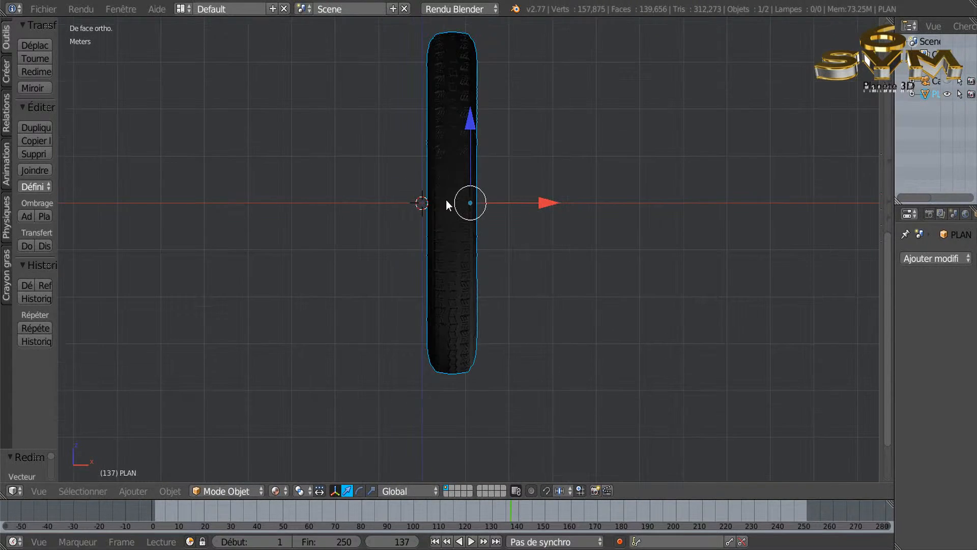
- Snap the 3D cursor to the scene centre and set the pivot point to the 3D cursor
scroll(457, 264, down, 1)
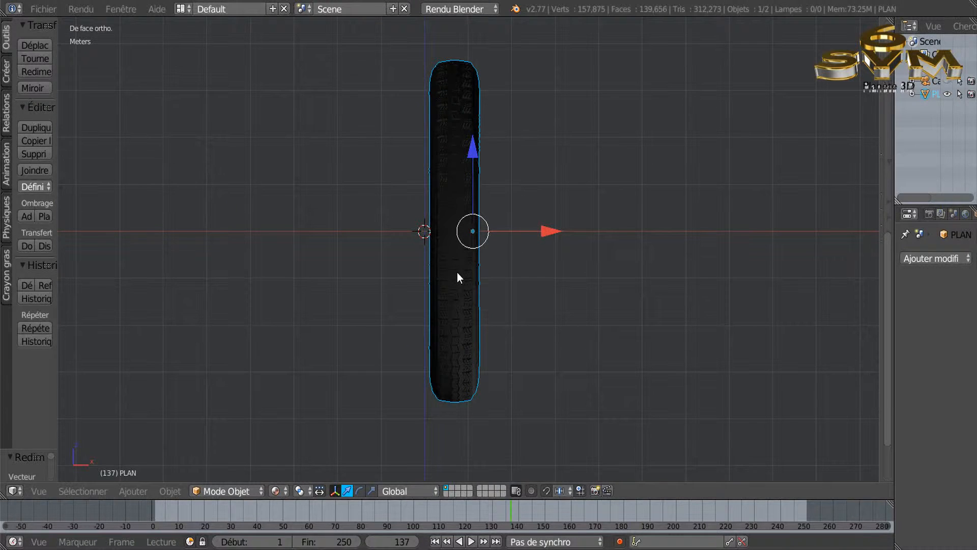
scroll(453, 255, up, 2)
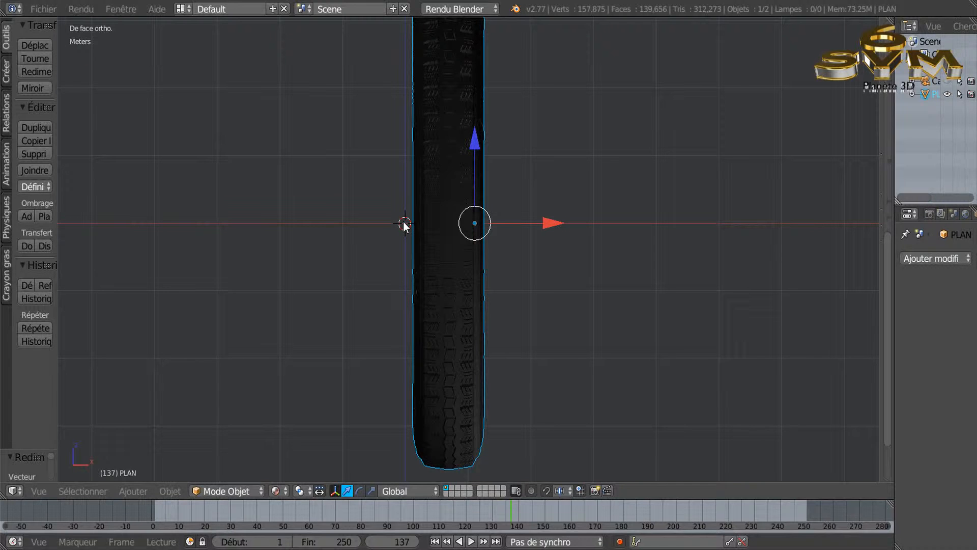
key(shift+s)
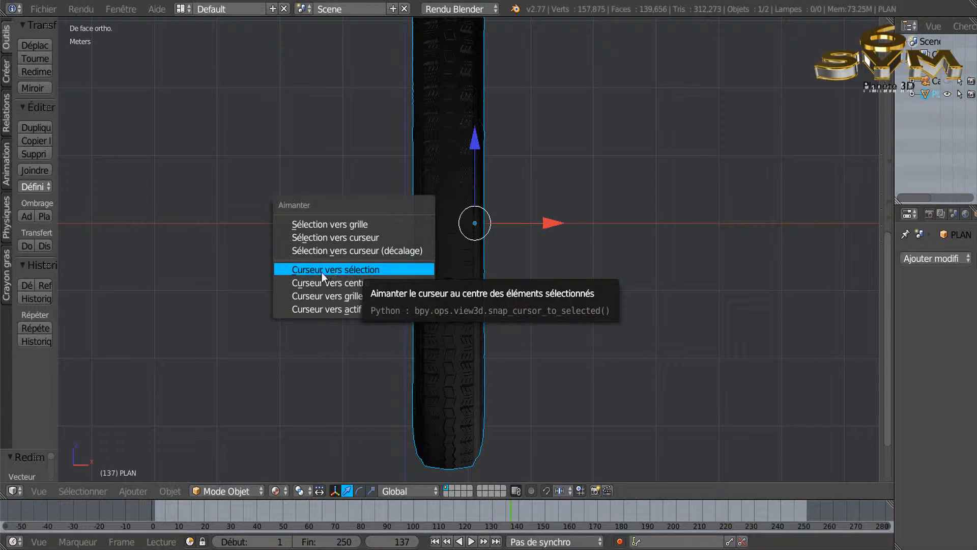
click(340, 283)
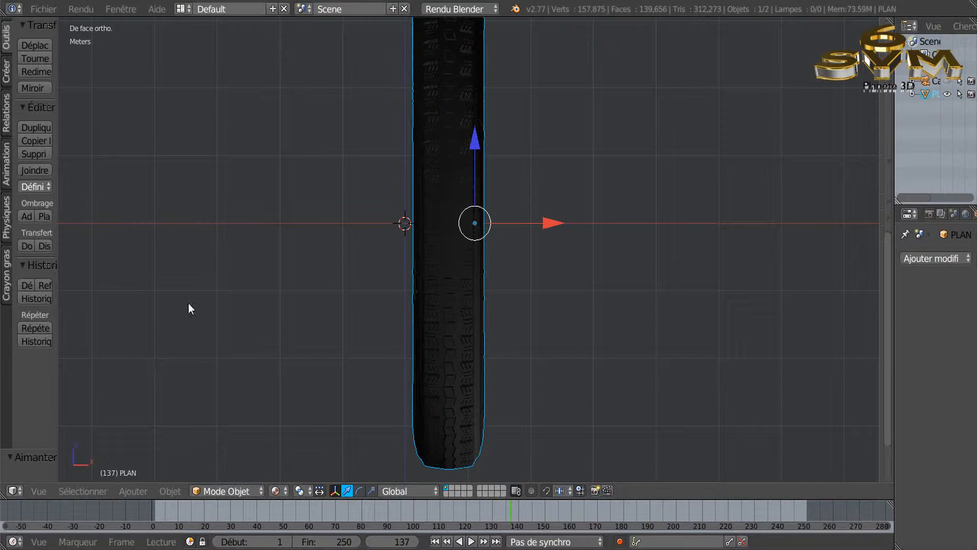
click(299, 491)
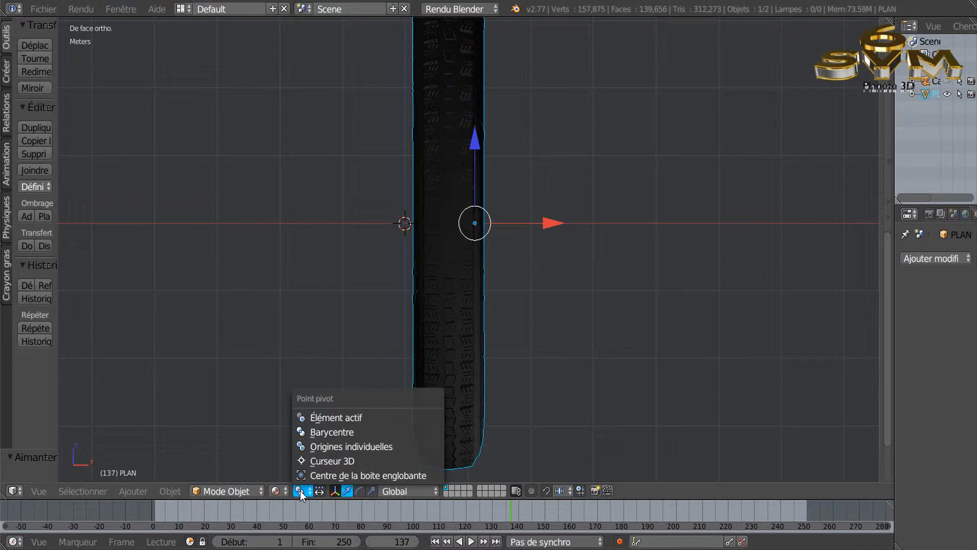
click(313, 463)
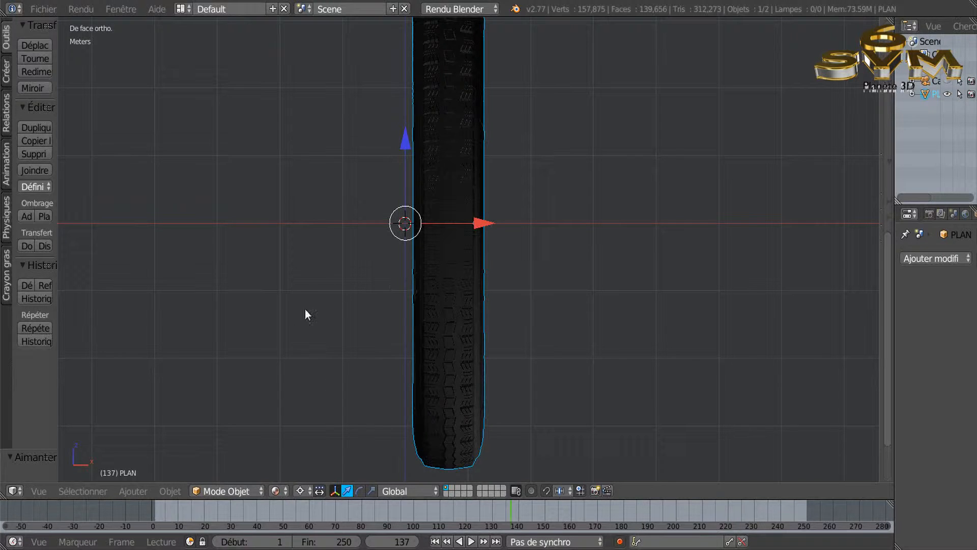
- Set the tire's origin to the 3D cursor
drag(58, 204, 159, 204)
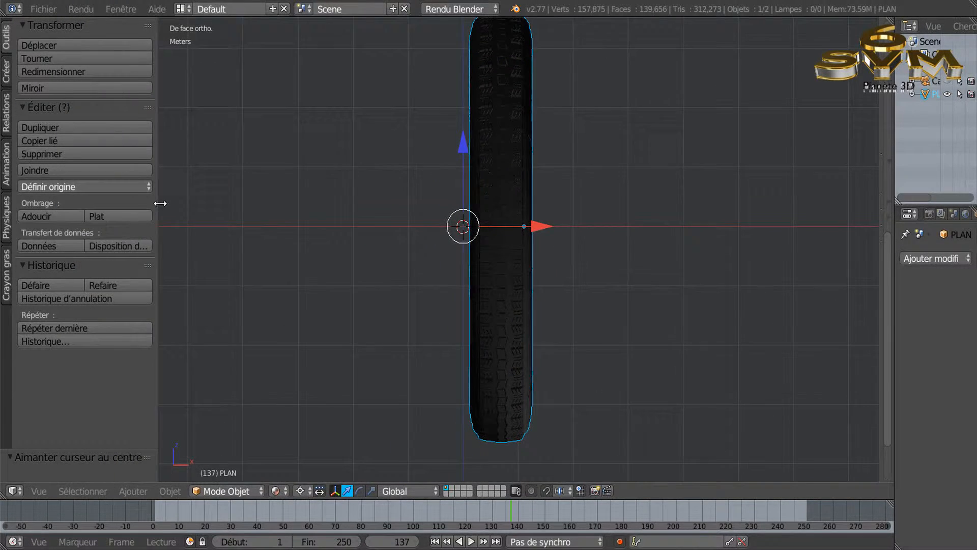
click(60, 188)
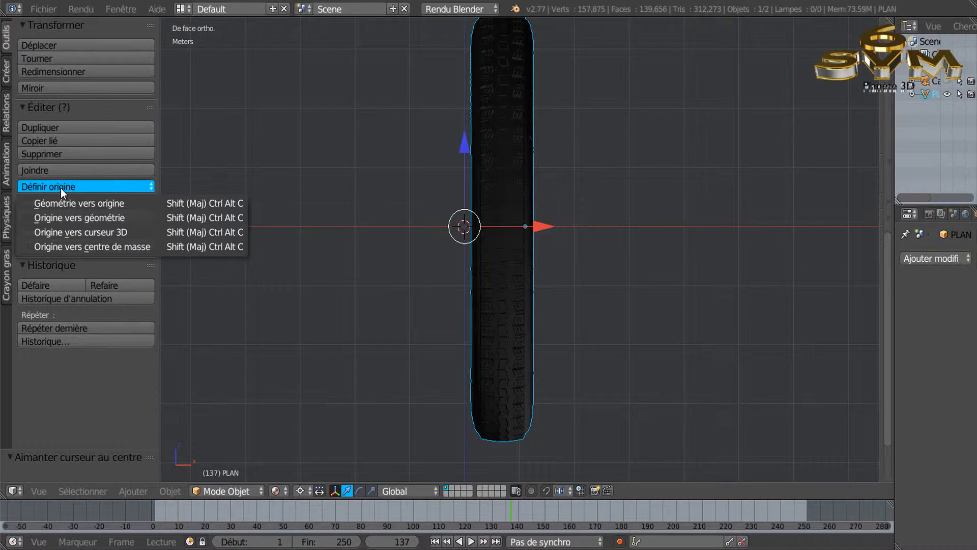
click(75, 232)
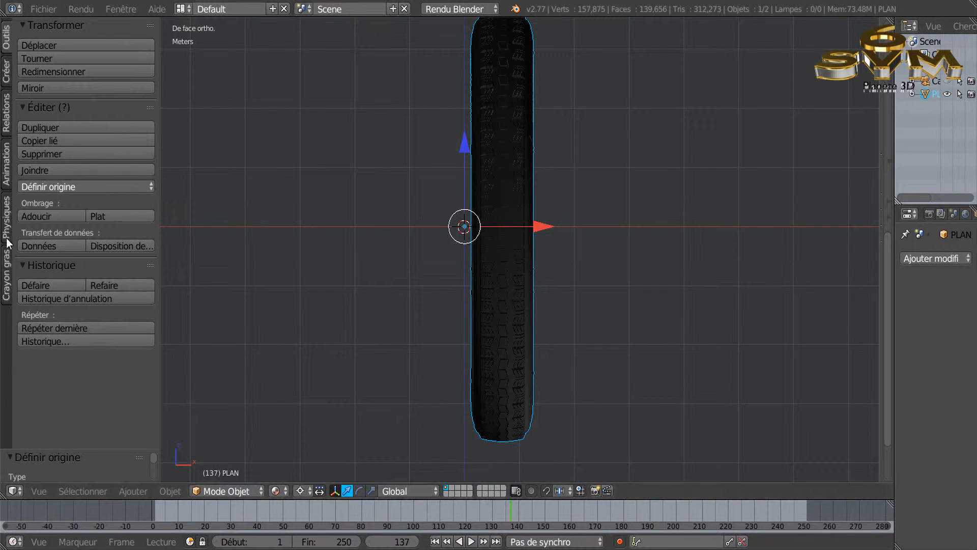
- Set the tire's origin to its geometry and snap the tire to the 3D cursor with offset
click(71, 188)
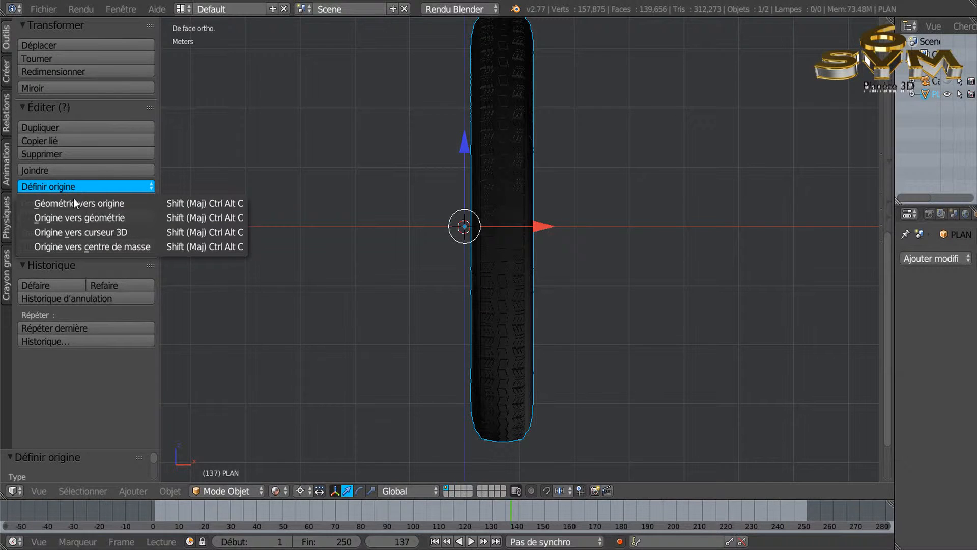
click(96, 217)
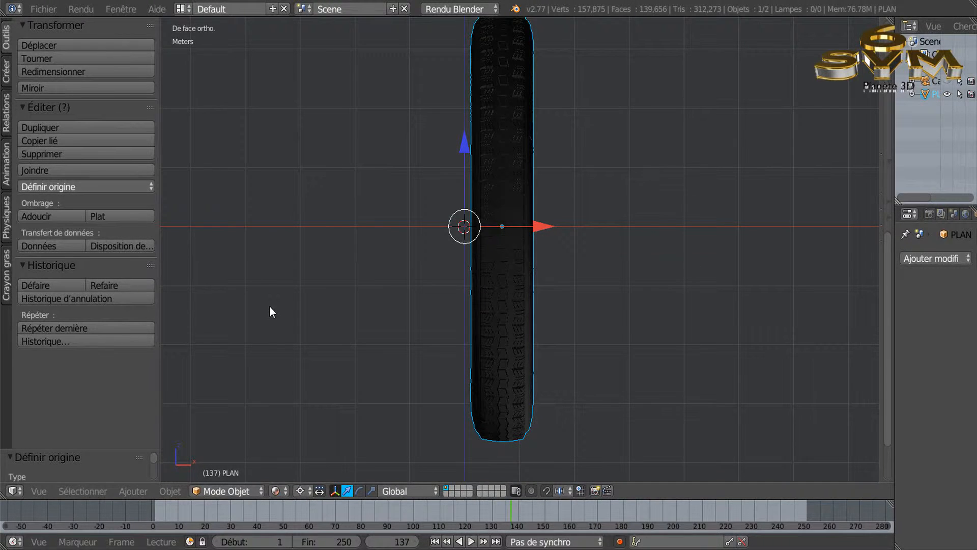
key(shift+s)
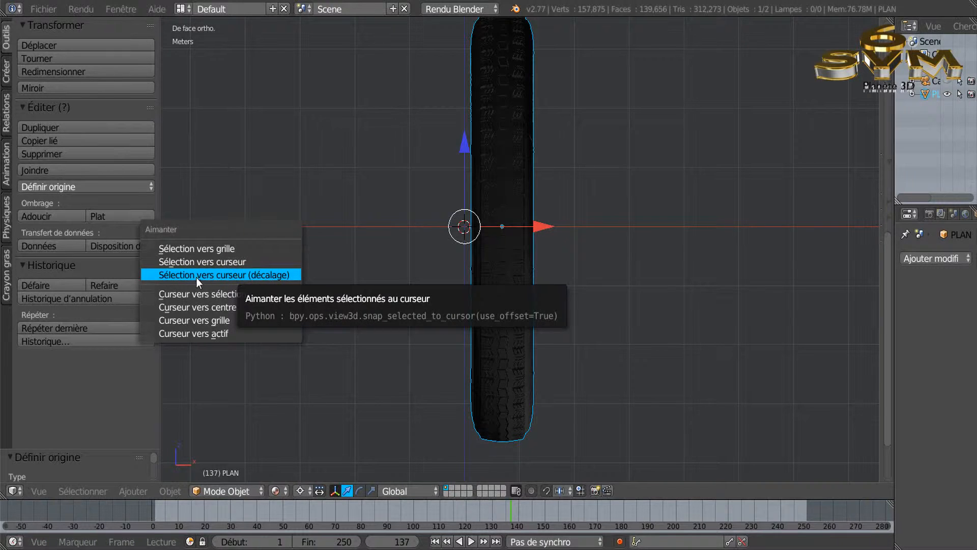
click(256, 274)
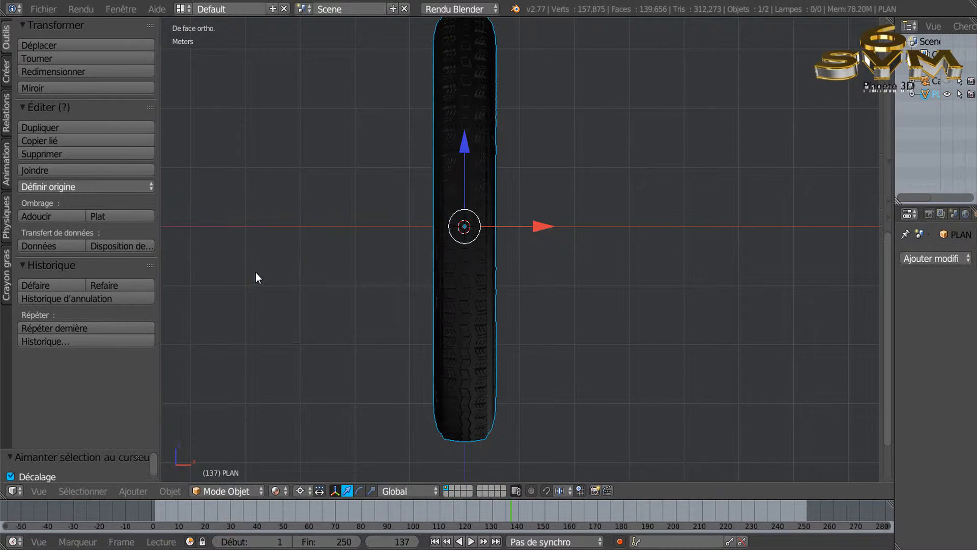
- Set the pivot point to Barycentre and try rotating the tire about its centre in the right view
click(300, 491)
click(311, 432)
key(KP_3)
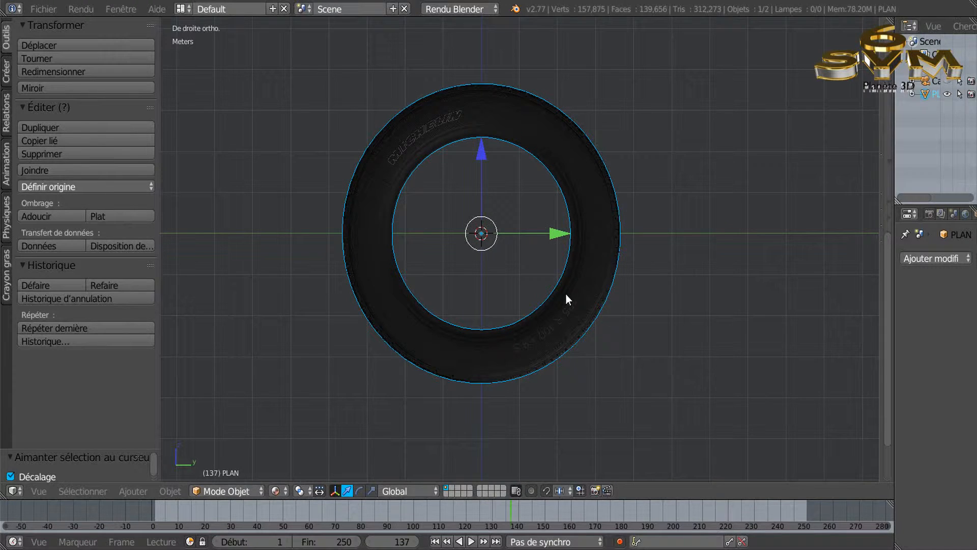
key(r)
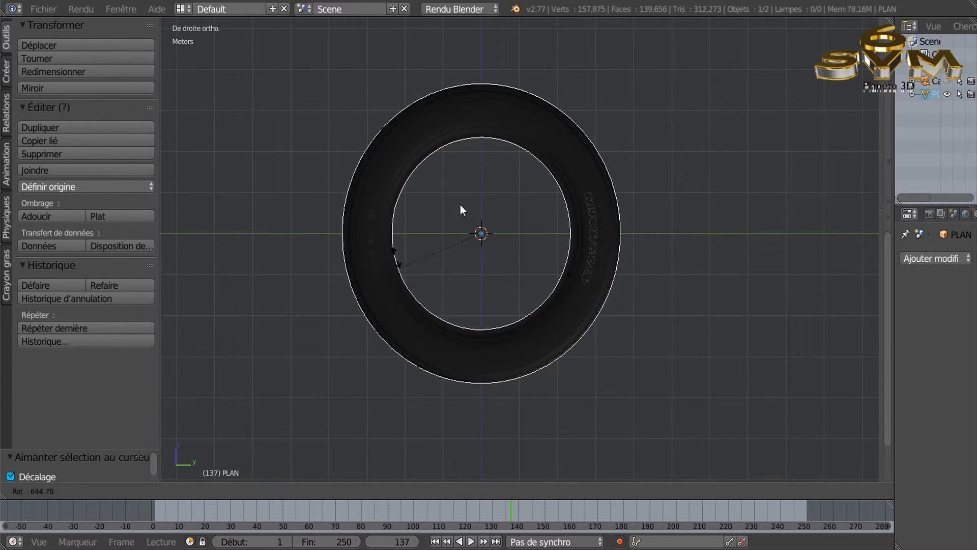
click(520, 233)
- Duplicate the tire in the front view and move the copy about 1.25 tire diameters away along the positive X axis
middle_drag(271, 307, 311, 310)
key(KP_1)
scroll(386, 325, down, 1)
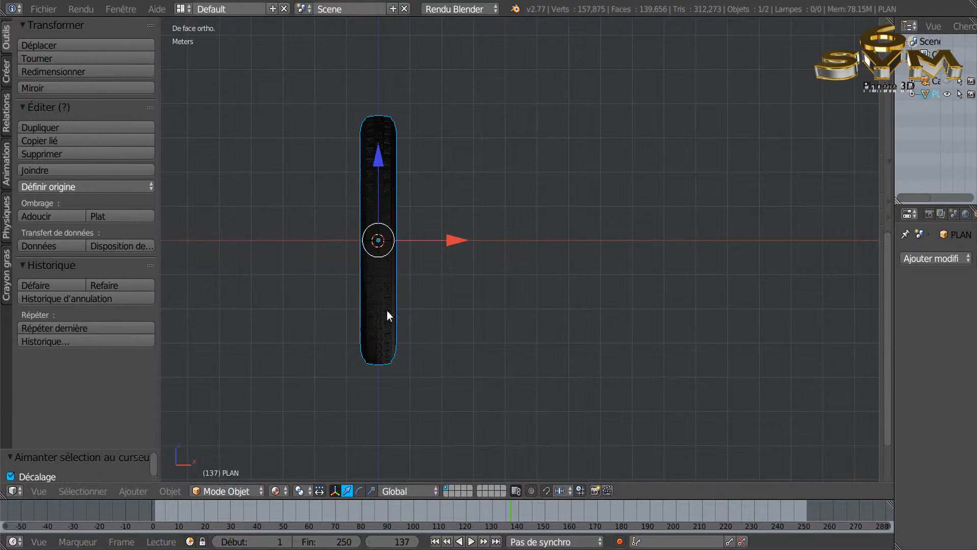
scroll(402, 303, up, 1)
shift+middle_drag(388, 289, 492, 295)
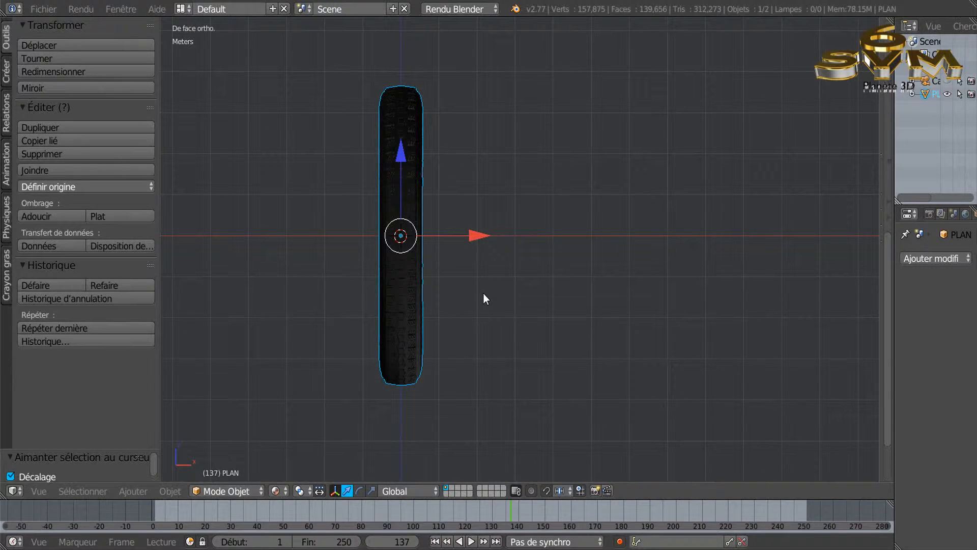
key(shift+d)
right_click(484, 293)
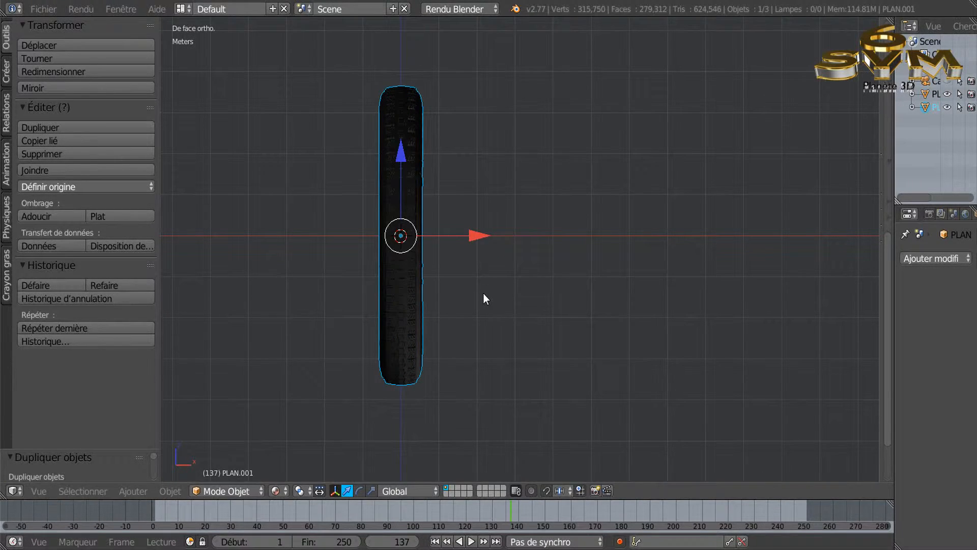
drag(478, 239, 804, 221)
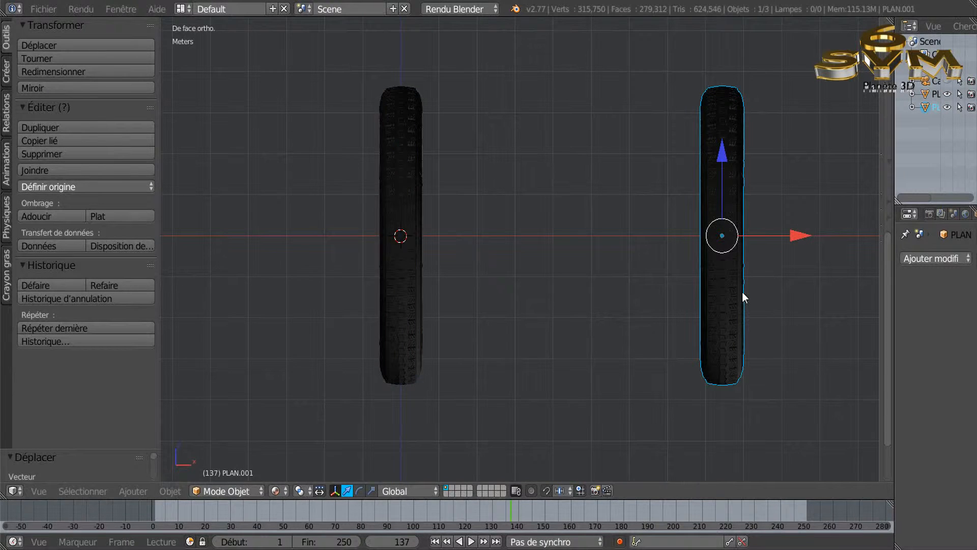
shift+middle_drag(598, 319, 502, 339)
drag(703, 254, 750, 250)
scroll(740, 262, down, 1)
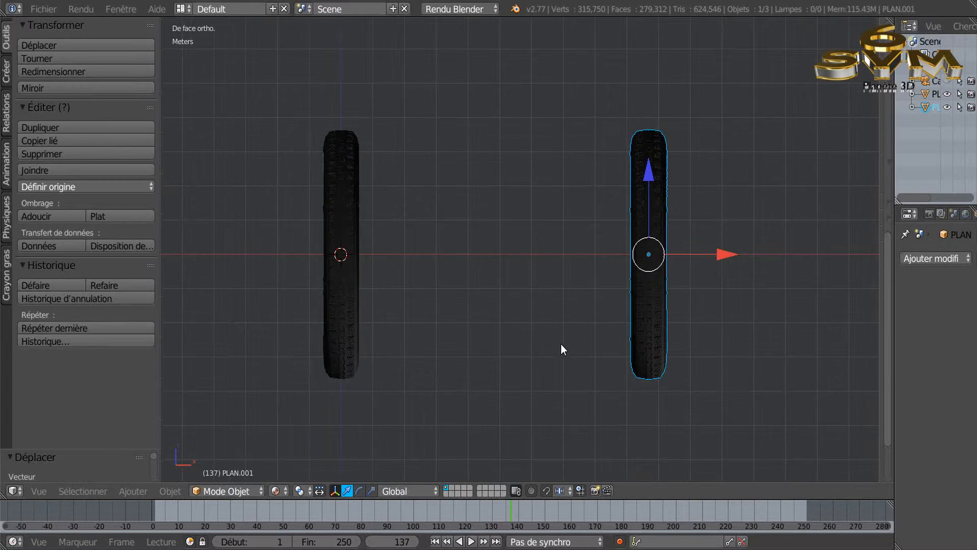
- Add a Copy Rotation (Copier rotation) object constraint to the original tire PLAN at the scene centre
middle_drag(569, 338, 475, 361)
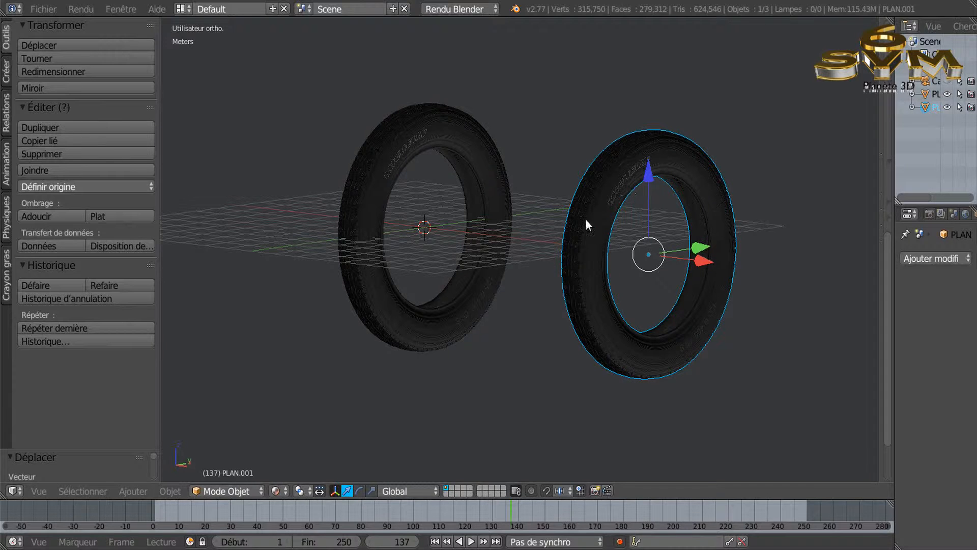
middle_drag(392, 253, 529, 261)
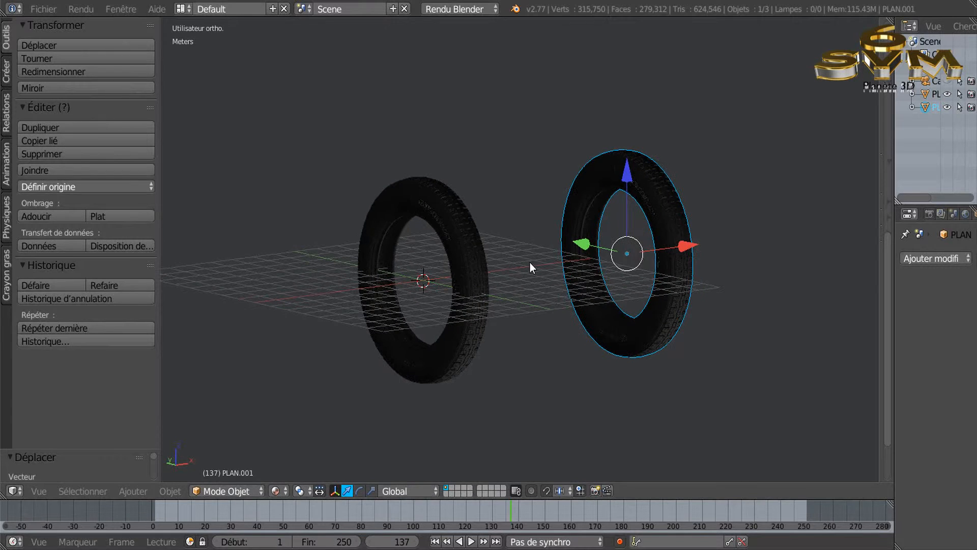
right_click(445, 217)
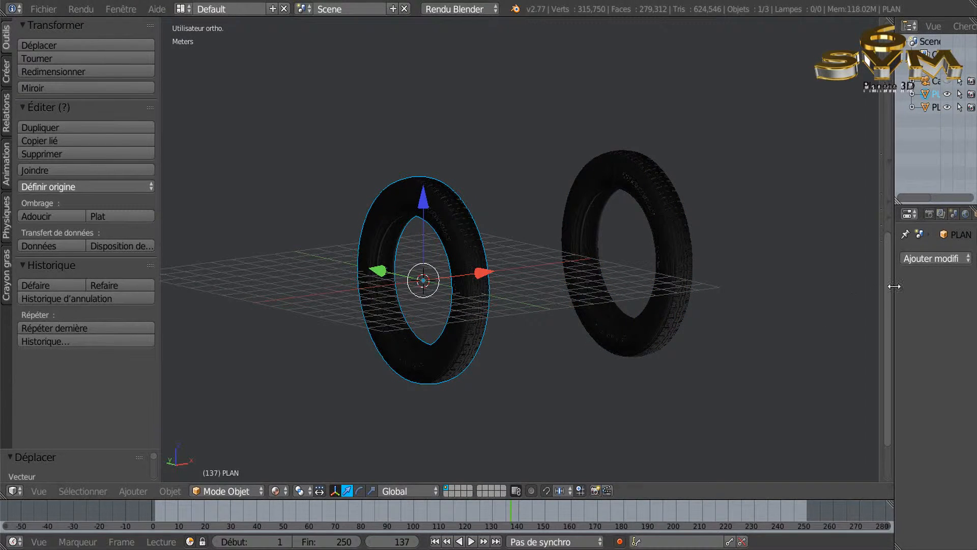
drag(893, 285, 777, 304)
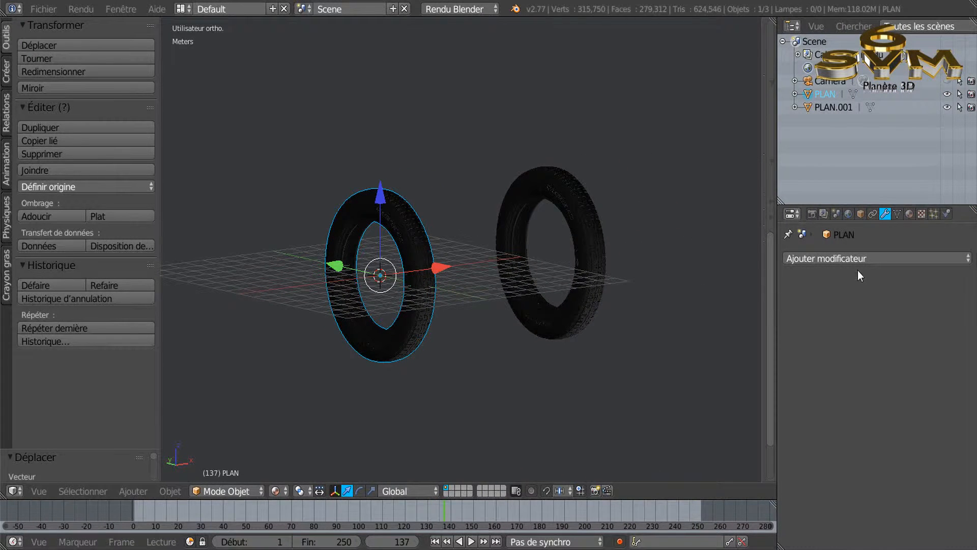
click(872, 214)
drag(887, 203, 887, 97)
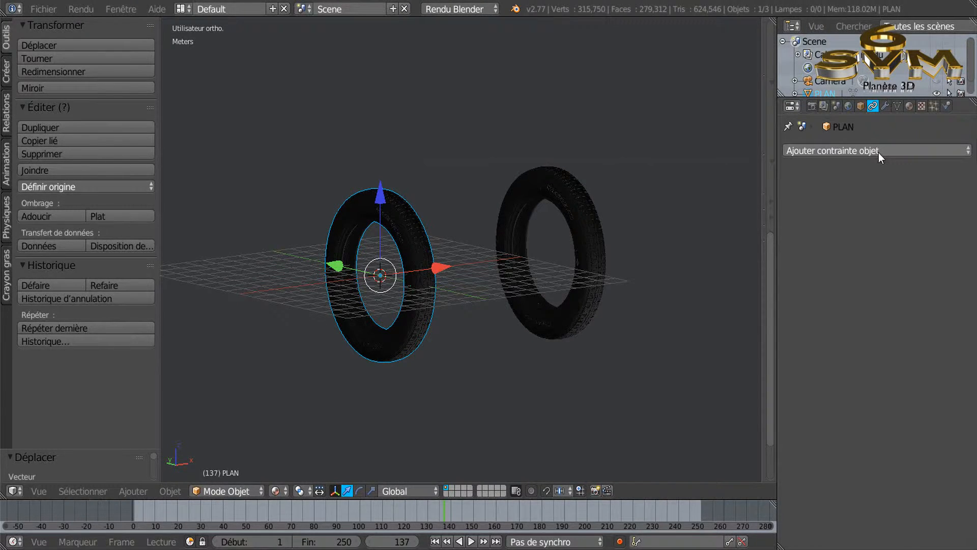
click(879, 153)
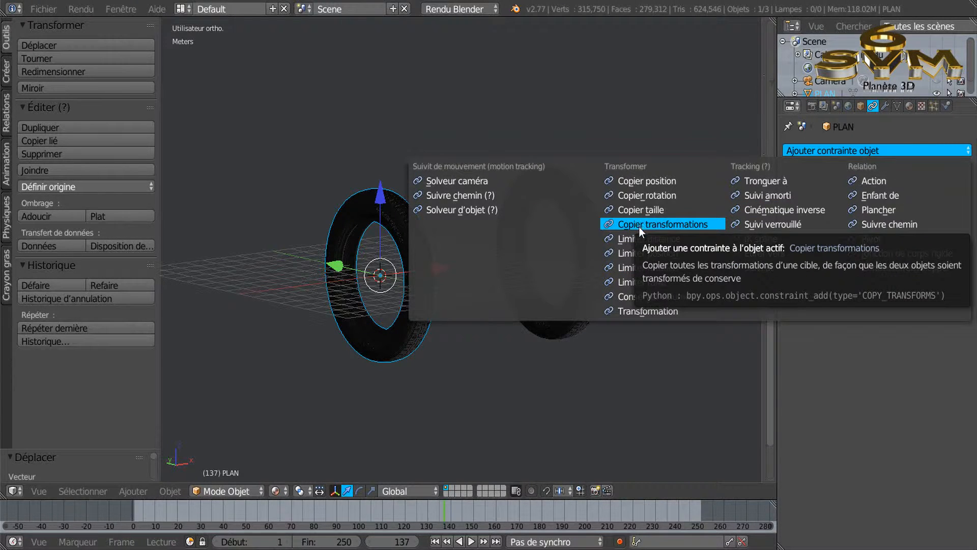
click(645, 194)
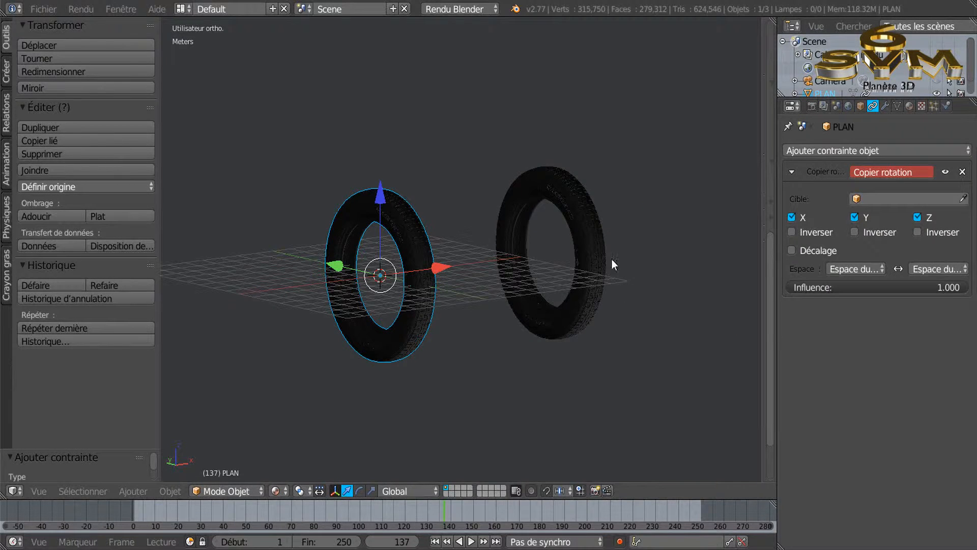
- Set the duplicate tire PLAN.001 as the target of the original tire's Copy Rotation constraint
right_click(591, 237)
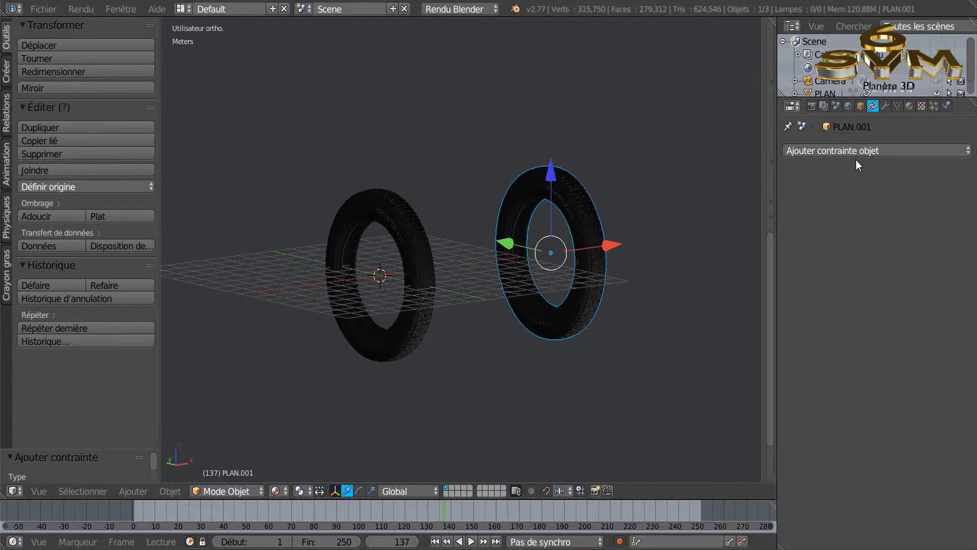
right_click(413, 239)
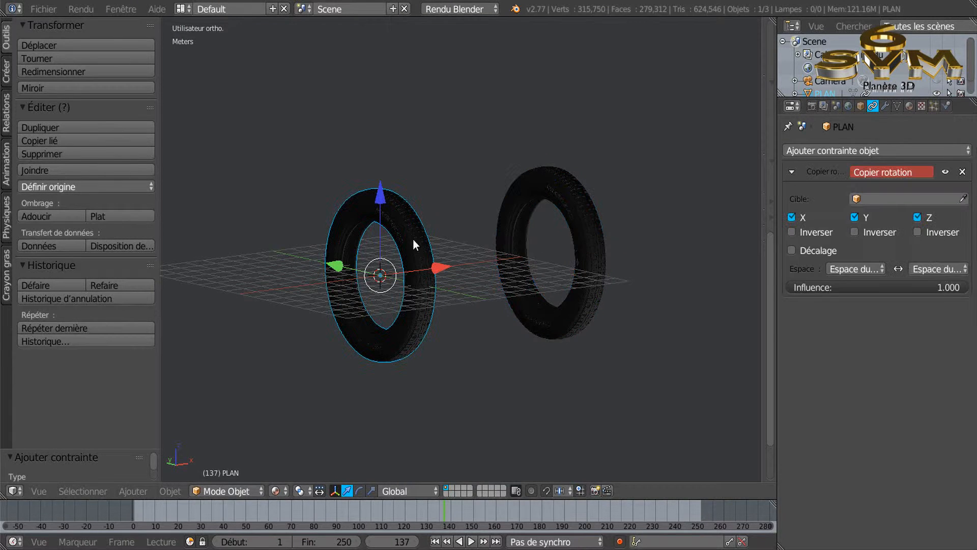
click(915, 197)
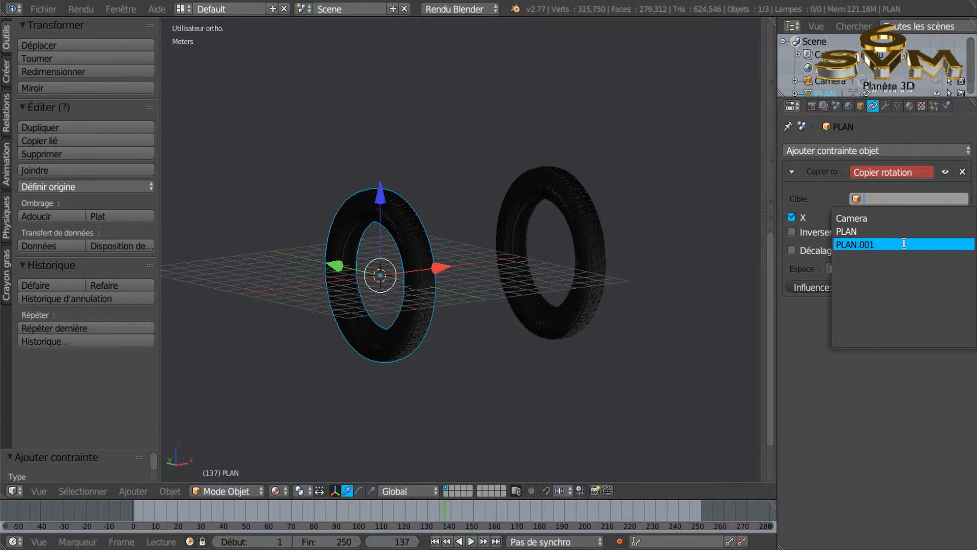
click(885, 244)
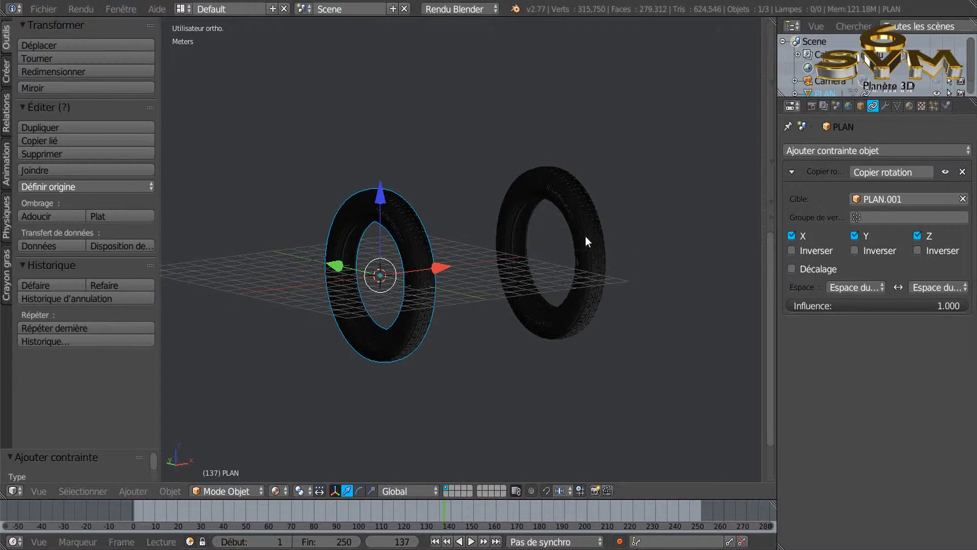
- Select the duplicate tire PLAN.001, switch to the rotation manipulator and rotate the tire about the X axis to test the constraint
right_click(600, 228)
middle_drag(688, 279, 570, 301)
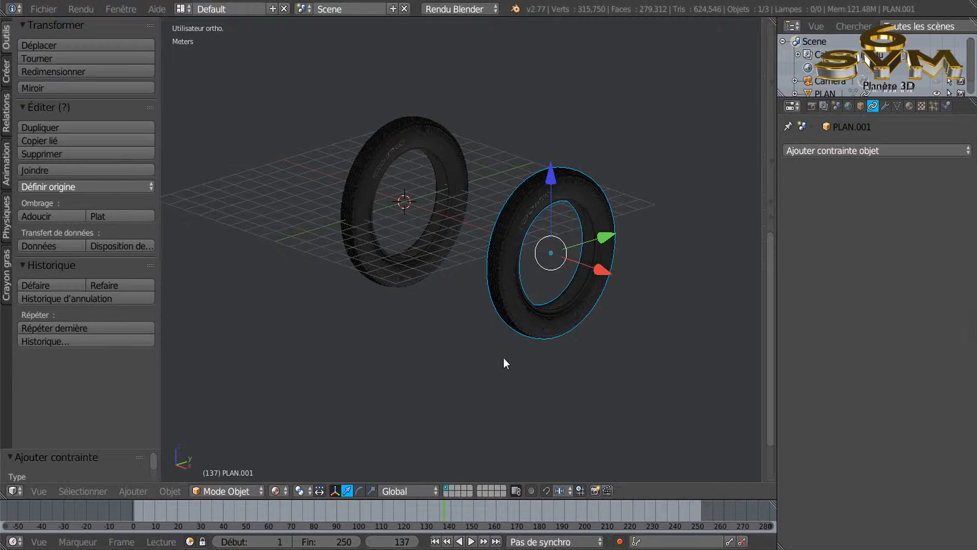
click(359, 490)
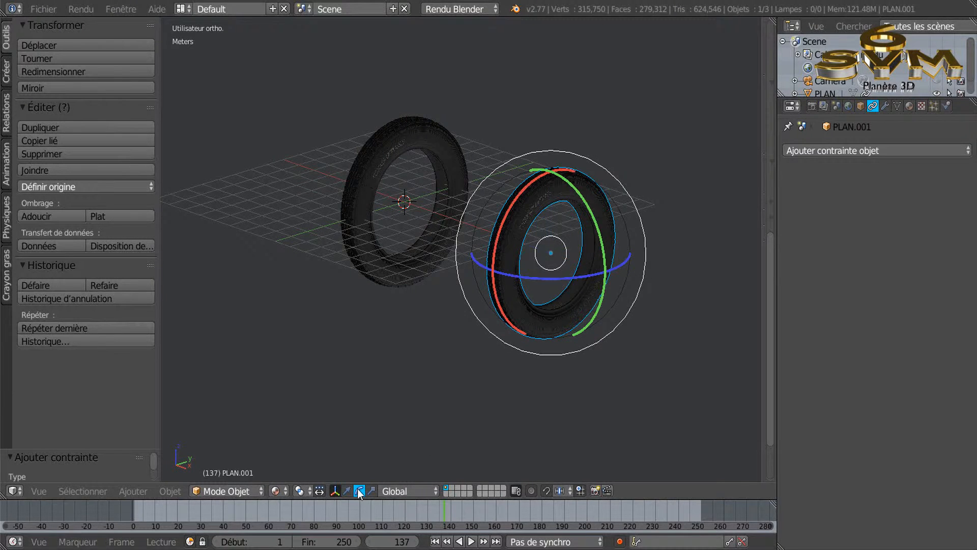
middle_drag(550, 239, 521, 244)
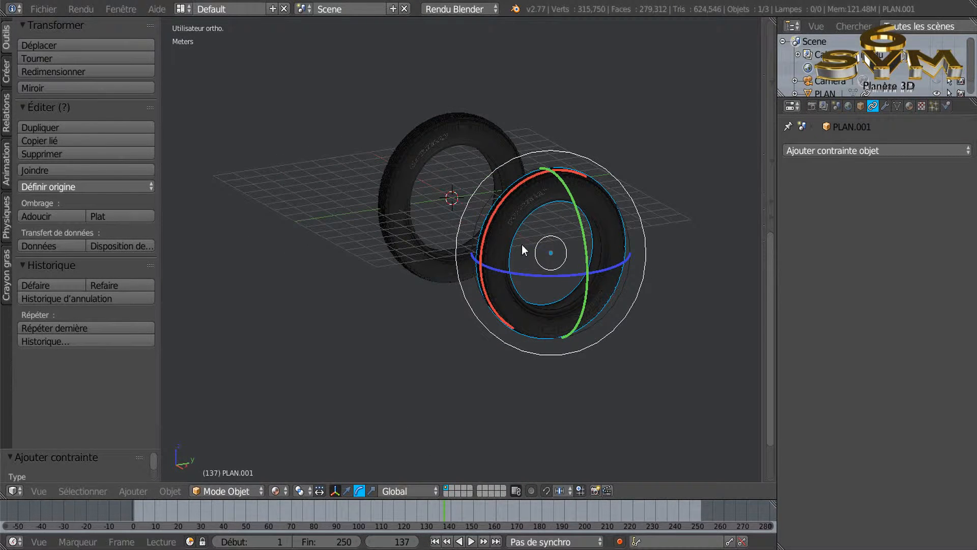
mouse_move(569, 171)
mouse_down()
mouse_move(582, 172)
mouse_move(576, 279)
mouse_move(591, 251)
mouse_move(585, 257)
mouse_move(543, 203)
mouse_move(551, 195)
mouse_move(527, 218)
mouse_move(493, 201)
mouse_move(563, 255)
mouse_move(560, 178)
mouse_up()
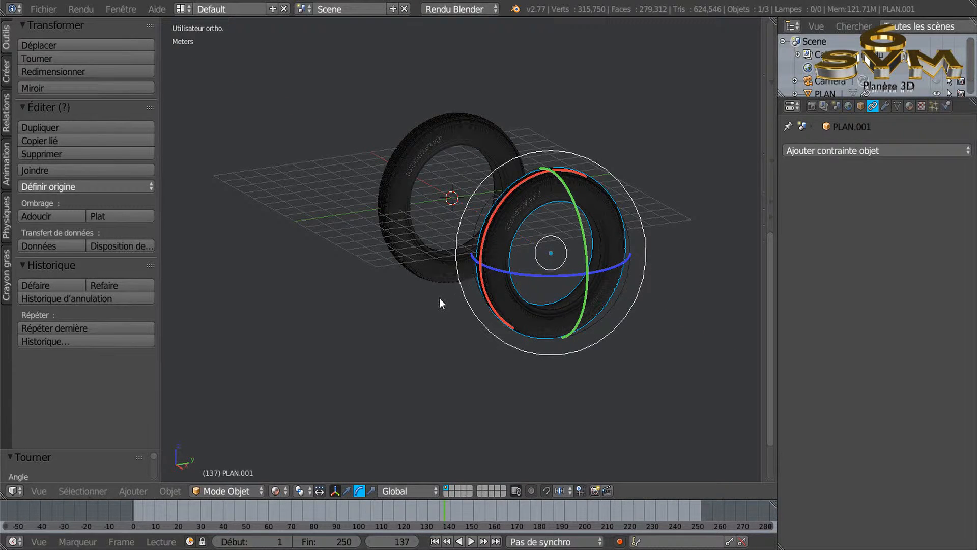
- Delete the Copy Rotation constraint from the original tire PLAN at the scene centre
right_click(442, 121)
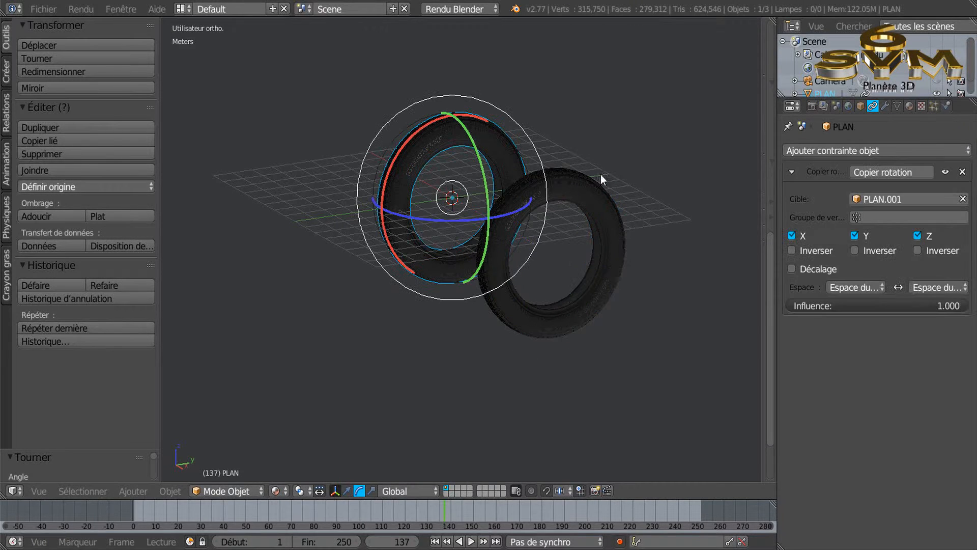
click(962, 173)
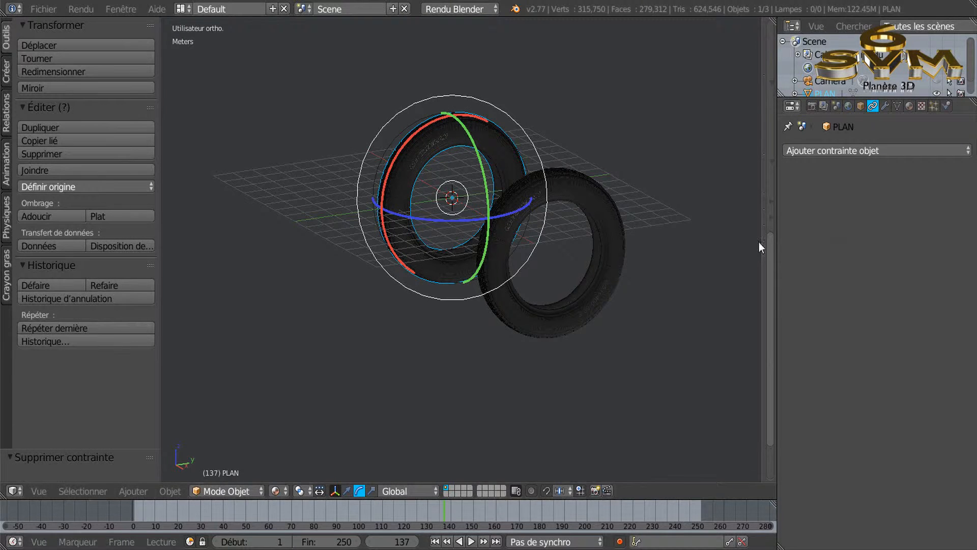
middle_drag(655, 259, 635, 261)
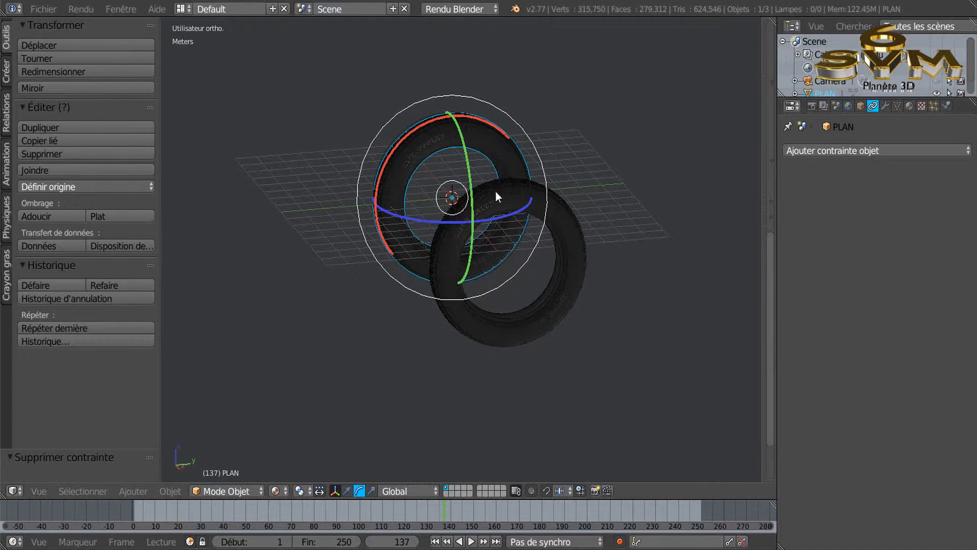
- Rotate the duplicate tire PLAN.001 on its own about the X axis
right_click(491, 233)
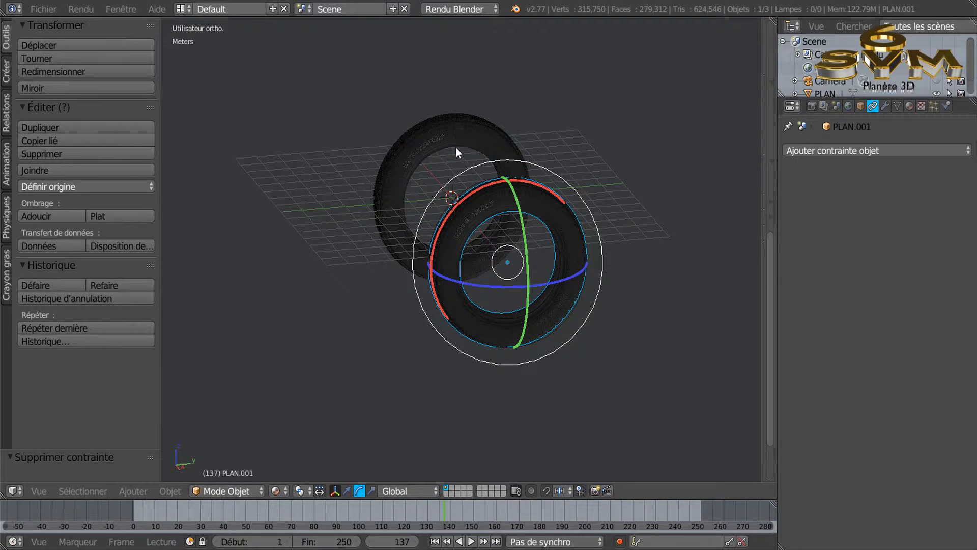
mouse_move(545, 203)
middle_down()
mouse_move(607, 224)
mouse_move(552, 206)
middle_up()
drag(543, 191, 449, 382)
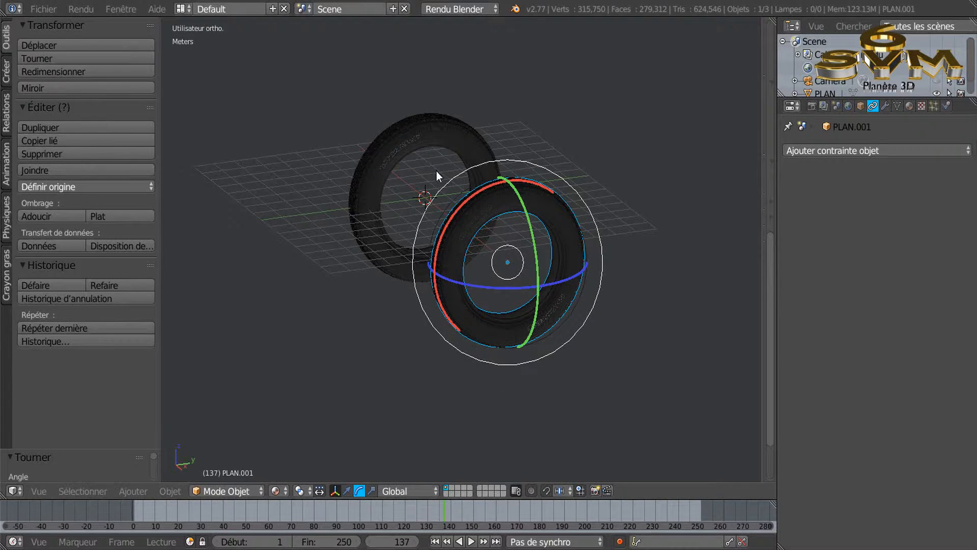
- Add a Copy Rotation (Copier rotation) constraint to the original tire PLAN and set PLAN.001 as its target
right_click(408, 152)
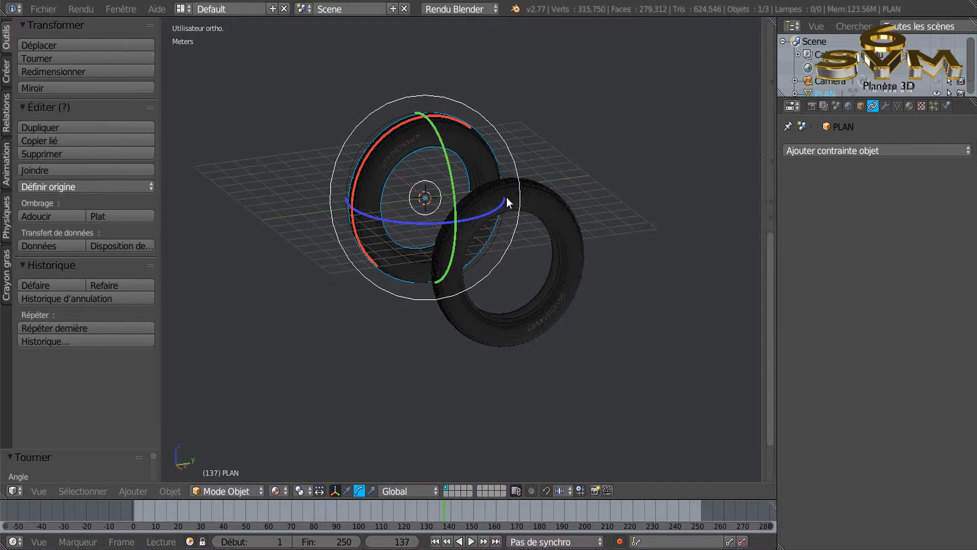
click(893, 150)
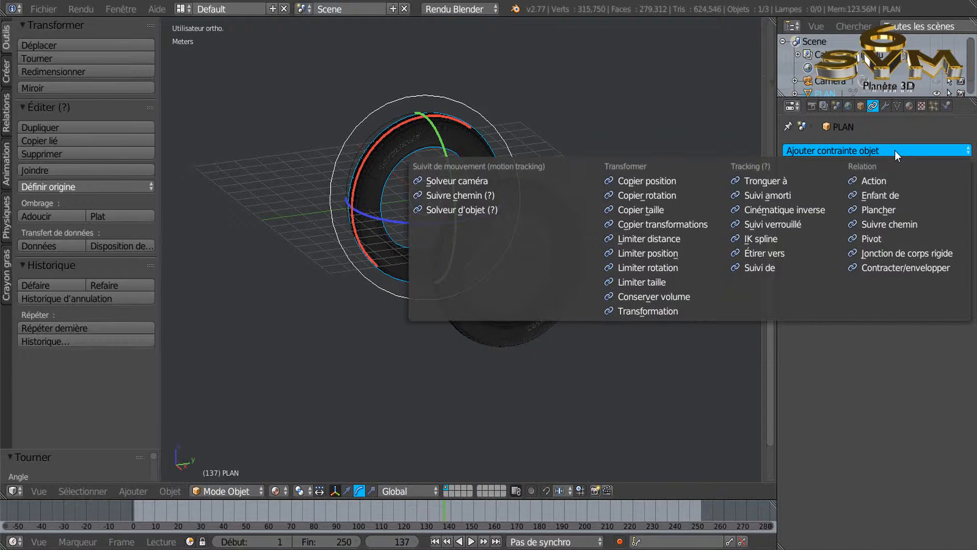
click(649, 193)
click(896, 198)
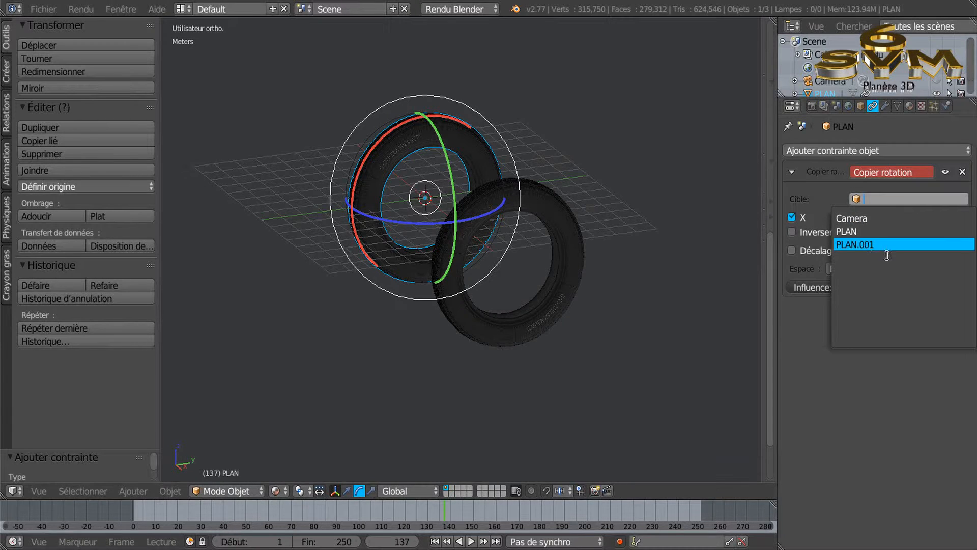
click(894, 246)
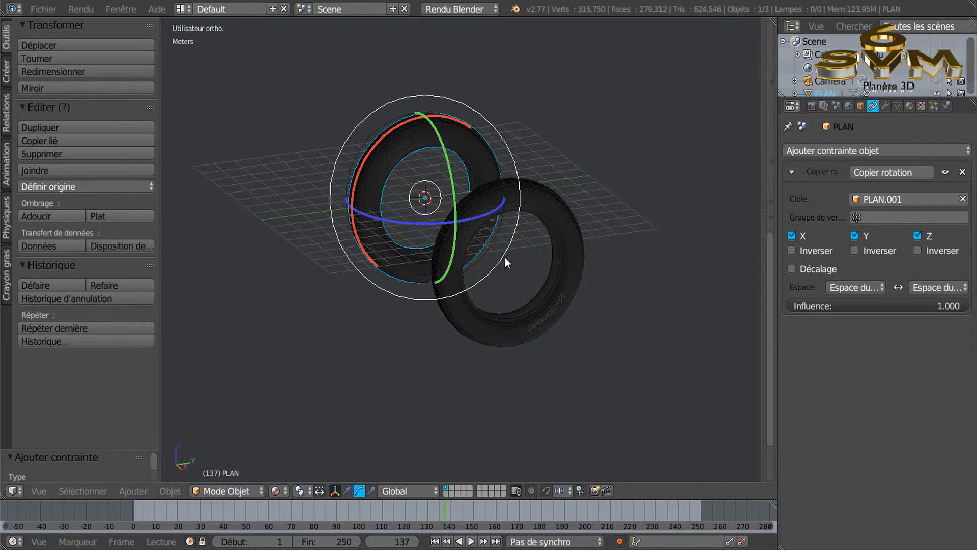
- Select the duplicate tire PLAN.001 and compare the sidewall lettering of both tires up close
right_click(545, 312)
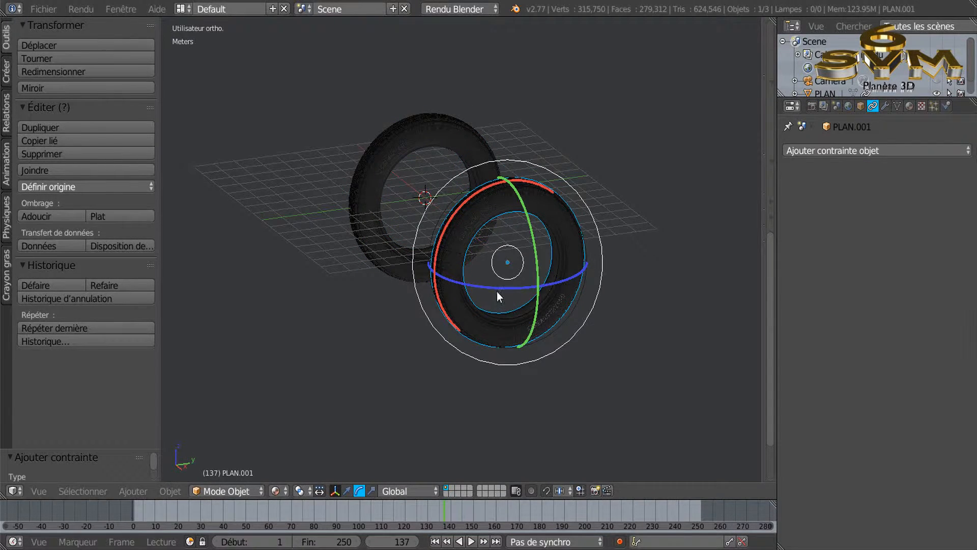
drag(468, 255, 556, 267)
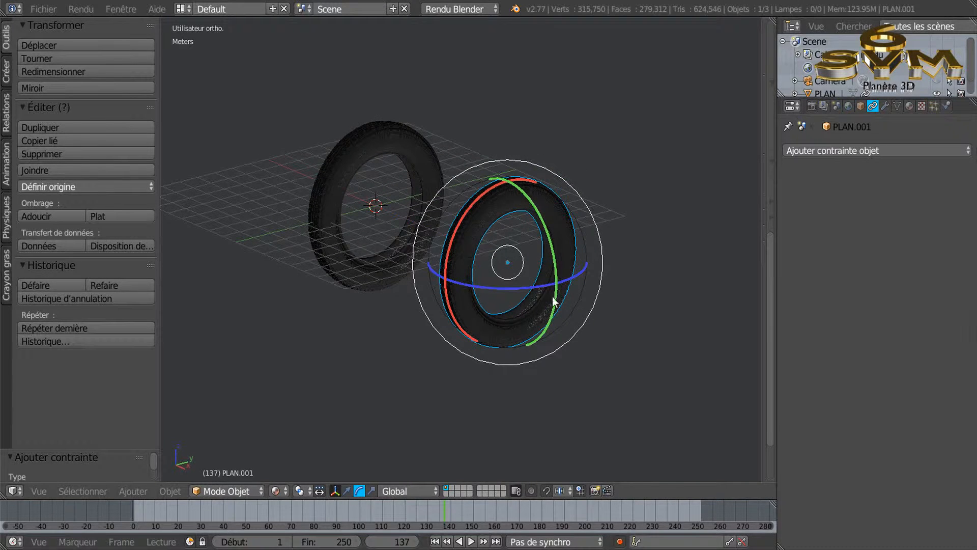
scroll(555, 302, up, 3)
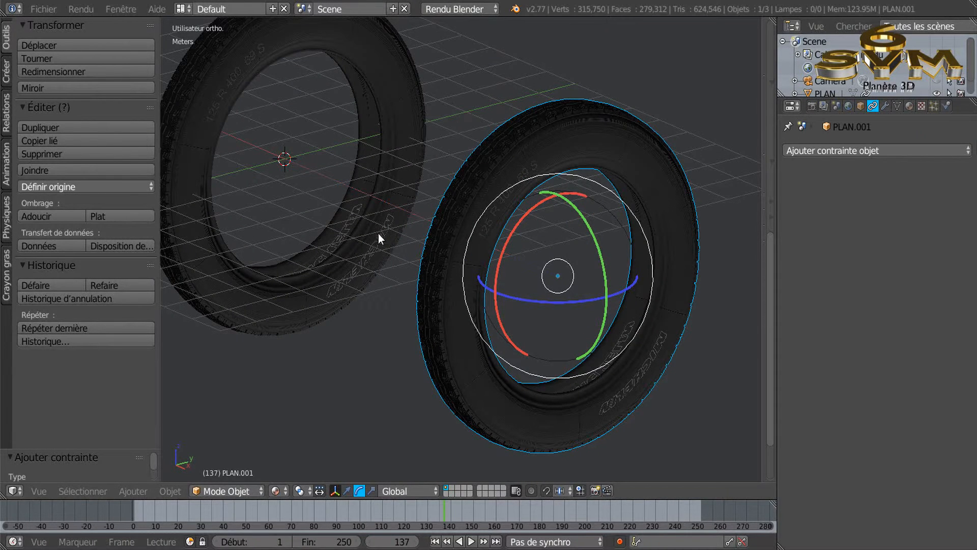
scroll(625, 312, down, 2)
middle_drag(625, 311, 589, 280)
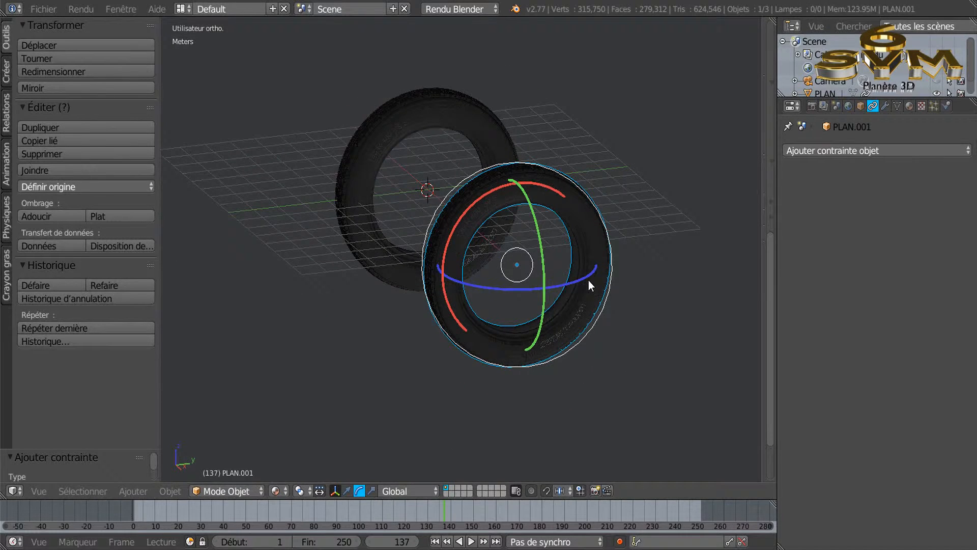
- Remove the re-added Copy Rotation constraint from the original tire PLAN
right_click(493, 124)
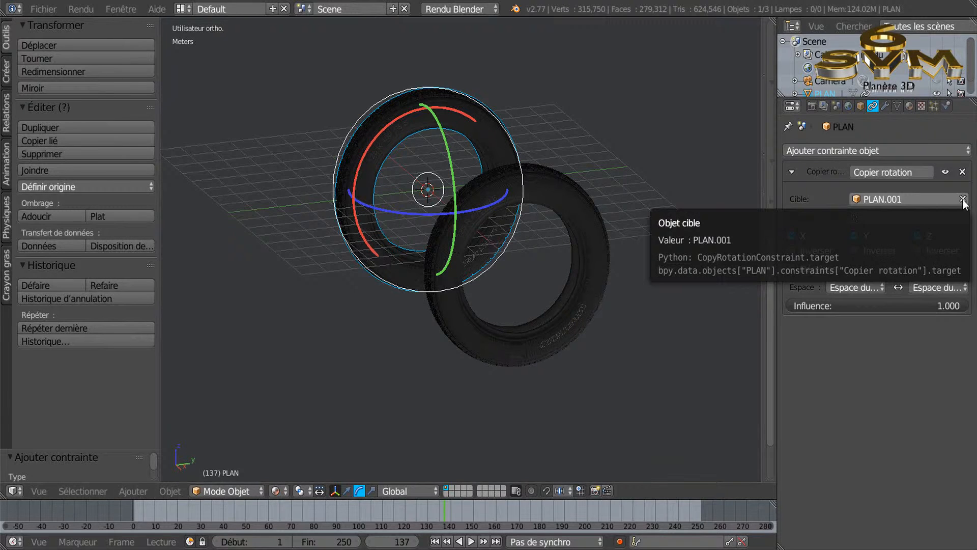
click(962, 172)
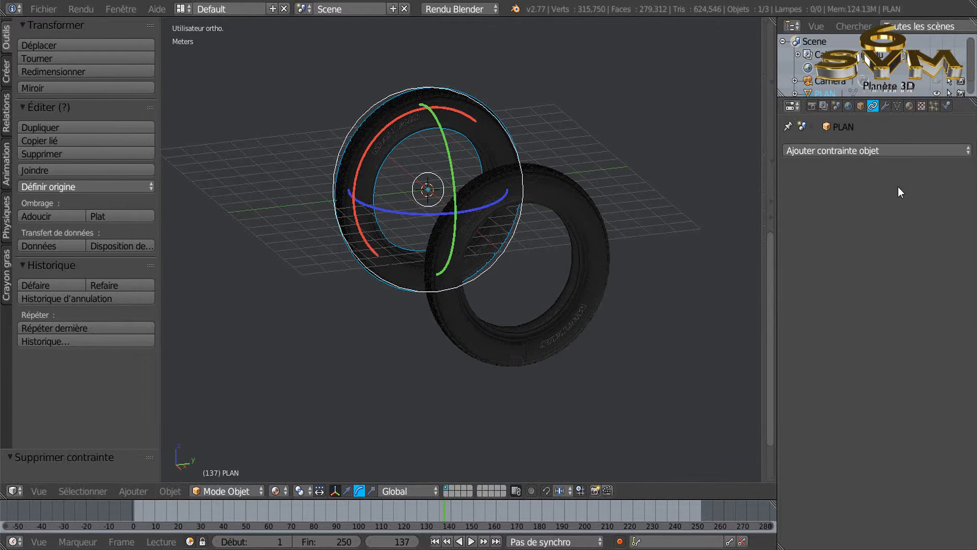
middle_drag(518, 295, 488, 274)
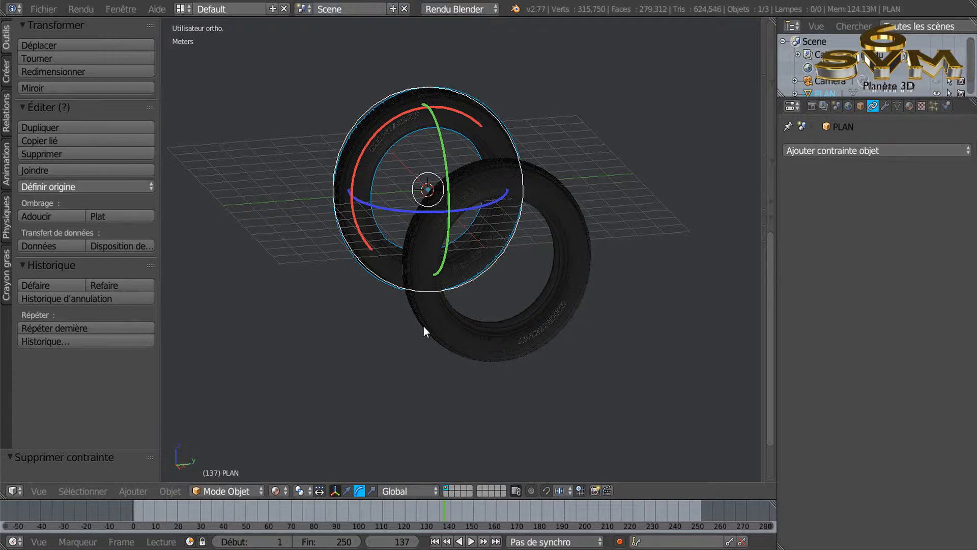
- Select both tires together and examine their alignment in the right side view and at an angle
shift+right_click(540, 205)
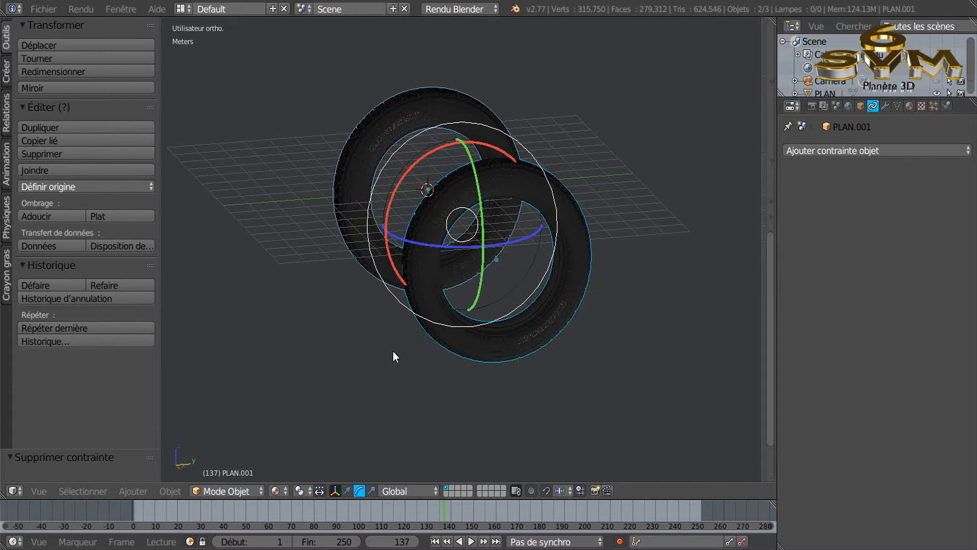
key(KP_3)
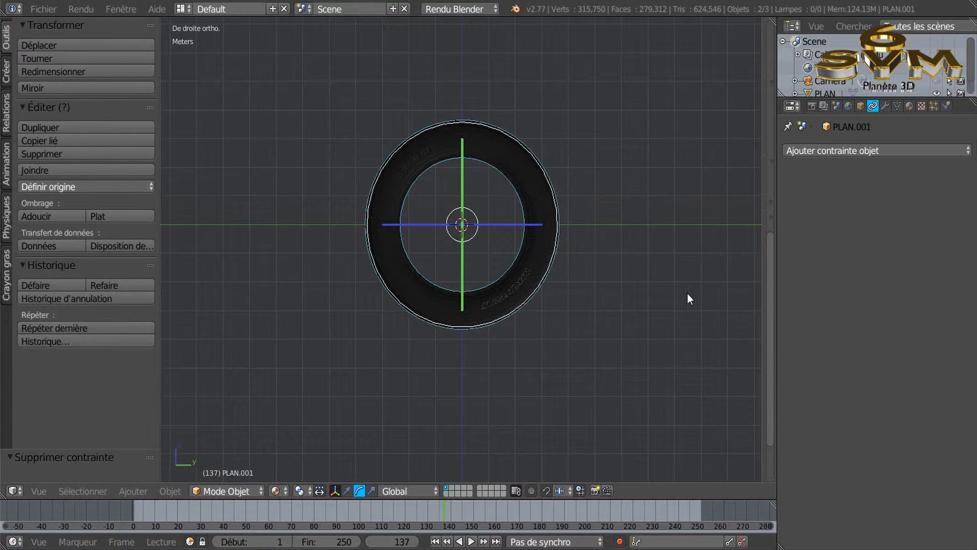
middle_drag(634, 269, 334, 152)
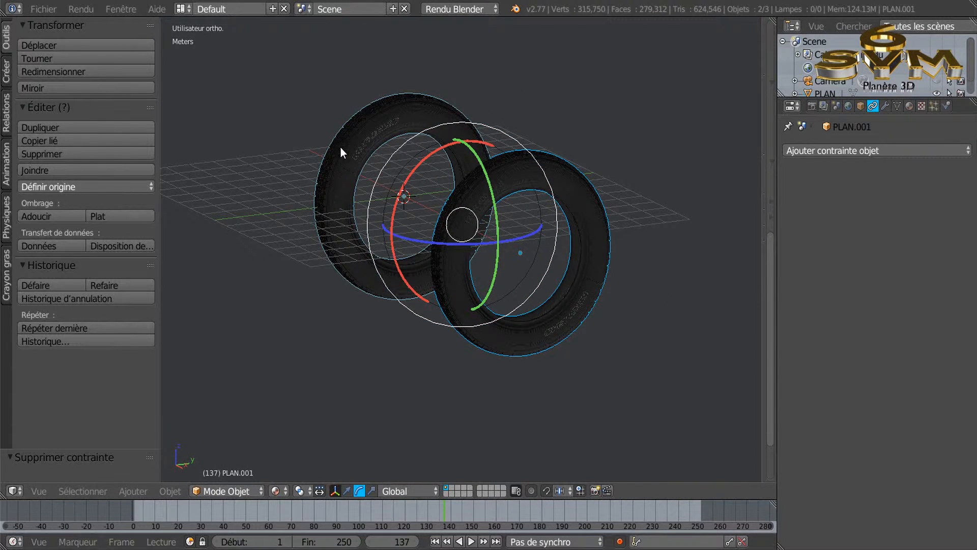
- Select only the original tire PLAN and show the 3D view's properties region
right_click(341, 148)
shift+middle_drag(724, 286, 649, 291)
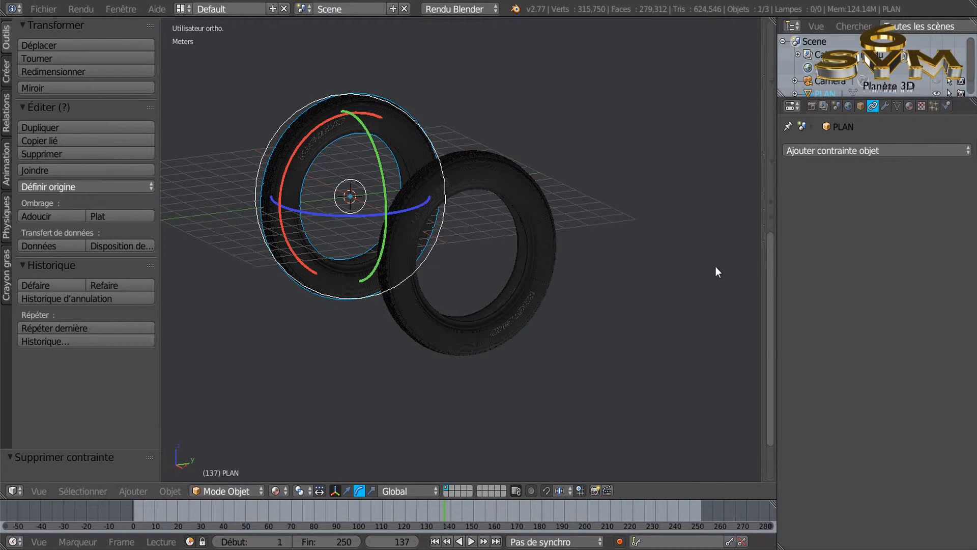
drag(761, 216, 613, 235)
- Rename the original tire PLAN as 1
click(671, 185)
key(BackSpace)
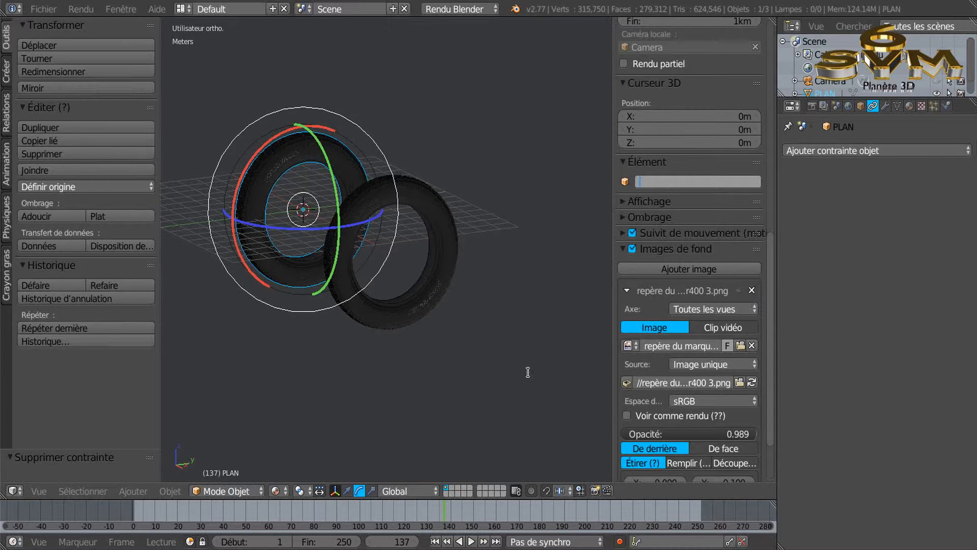
text(1)
key(Return)
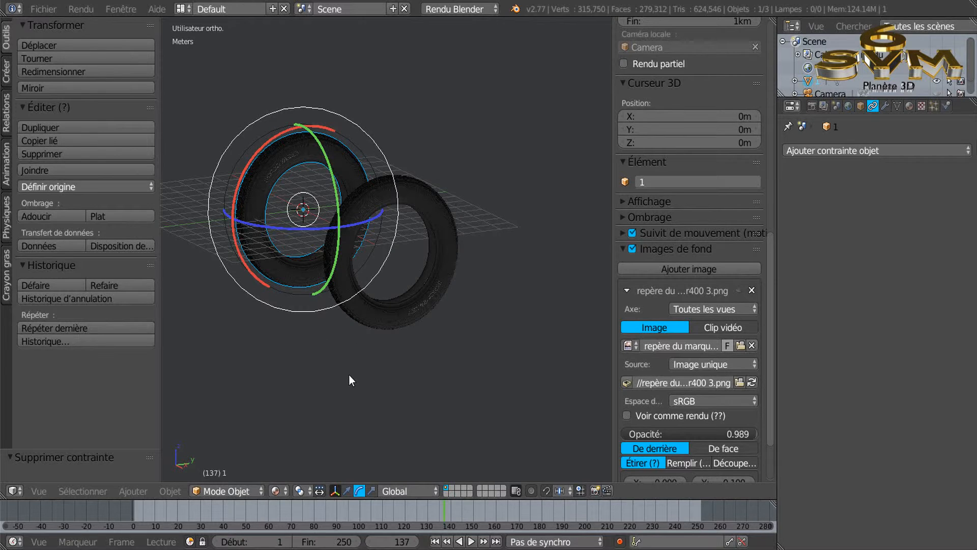
- Switch to the front view and rename the tire at the scene centre as pneu 1
key(KP_1)
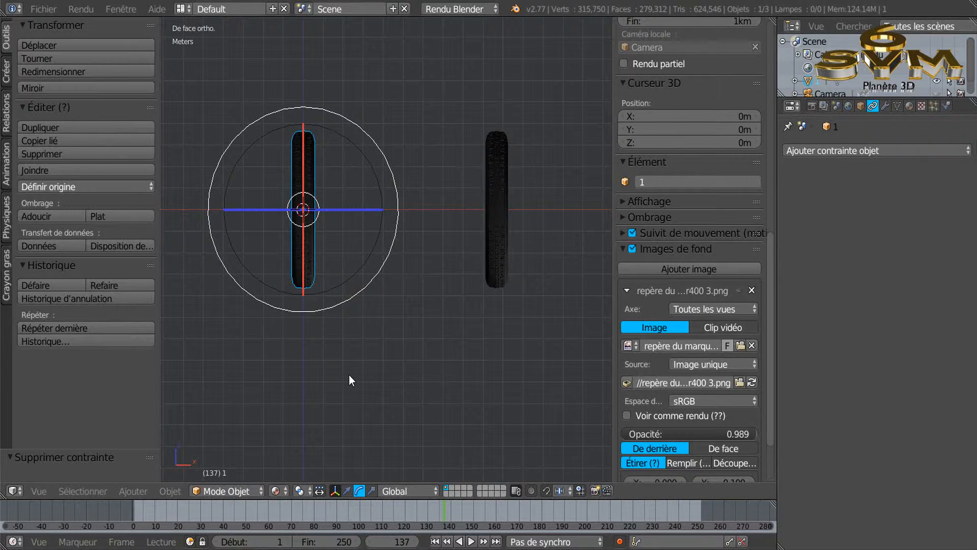
click(671, 178)
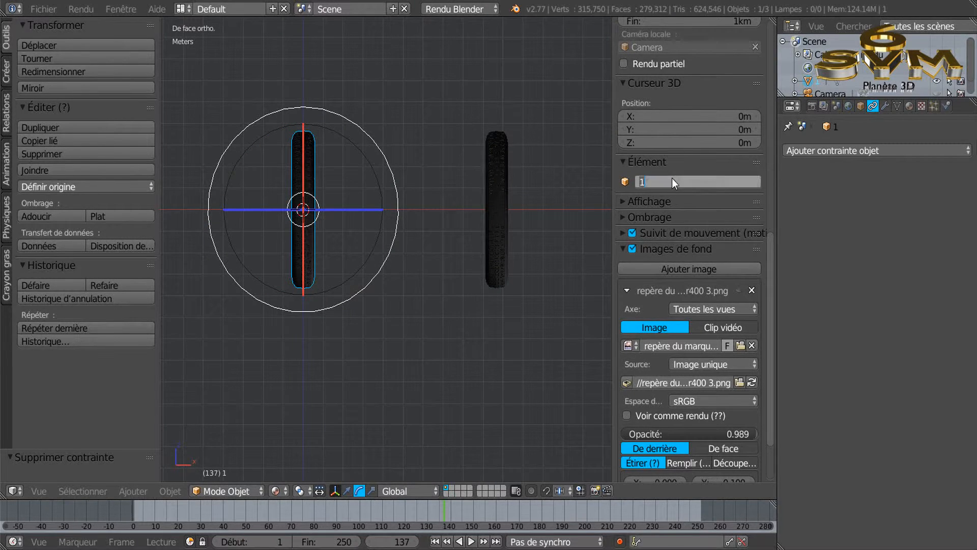
key(BackSpace)
text(pneu 1)
key(Return)
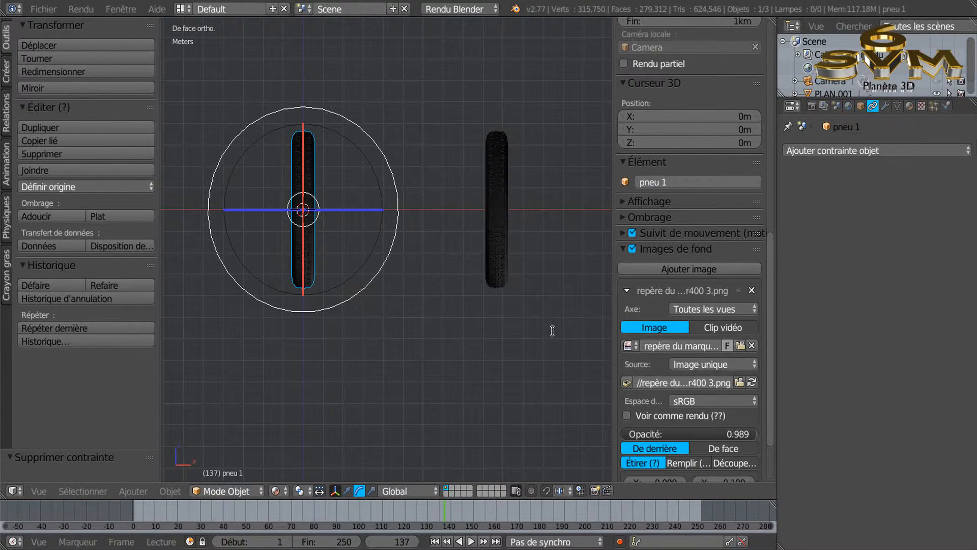
- Select the duplicate tire PLAN.001 and rename it as pneu 2
right_click(503, 240)
click(683, 185)
key(BackSpace)
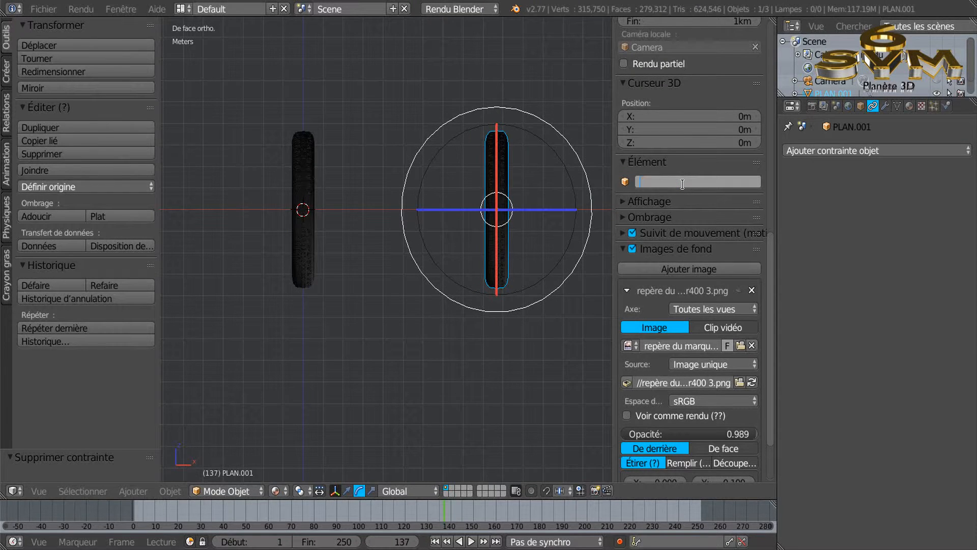
text(pneu2)
key(BackSpace)
text(2)
key(Left)
key(Return)
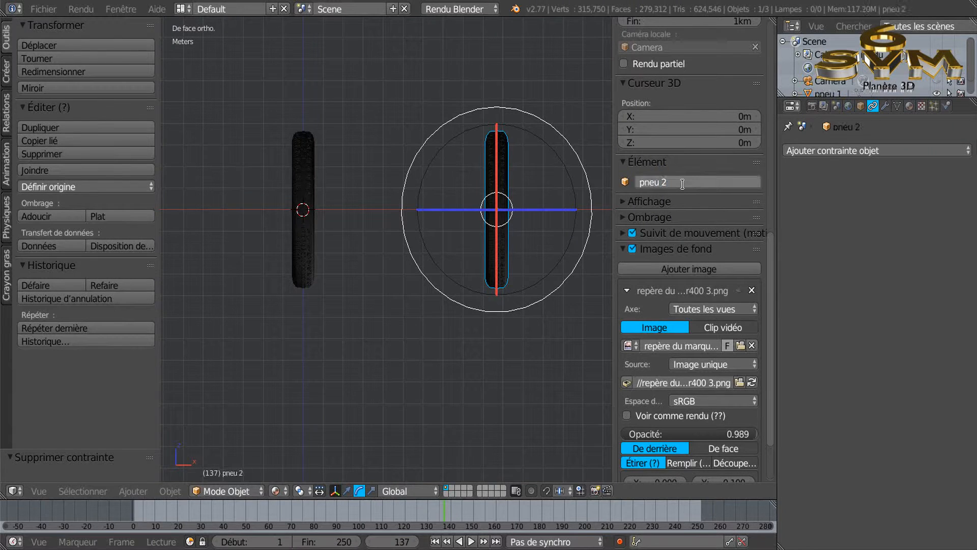
- Hide the properties region, select pneu 1 and pneu 2 together with pneu 2 active, and show them in the right view
right_click(316, 188)
drag(615, 213, 774, 203)
middle_drag(495, 200, 421, 253)
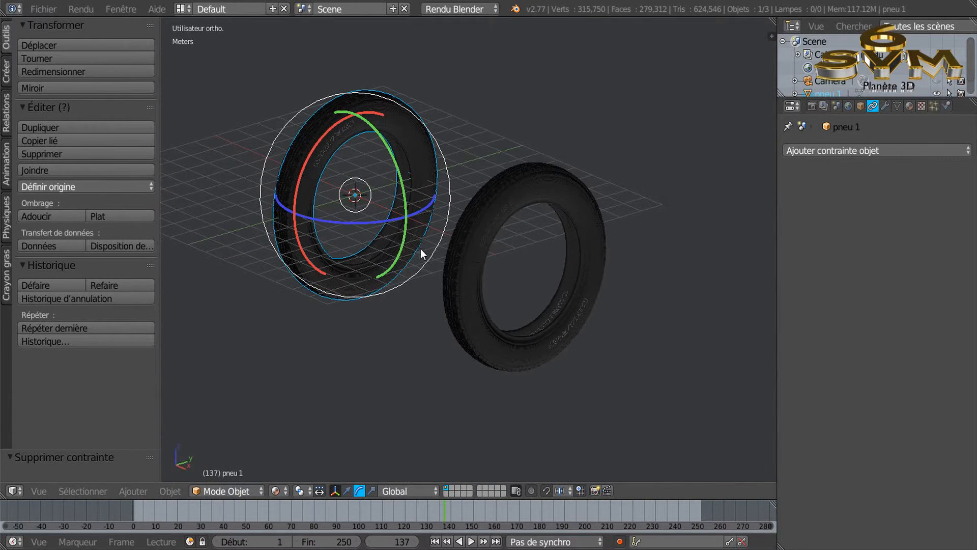
shift+right_click(502, 215)
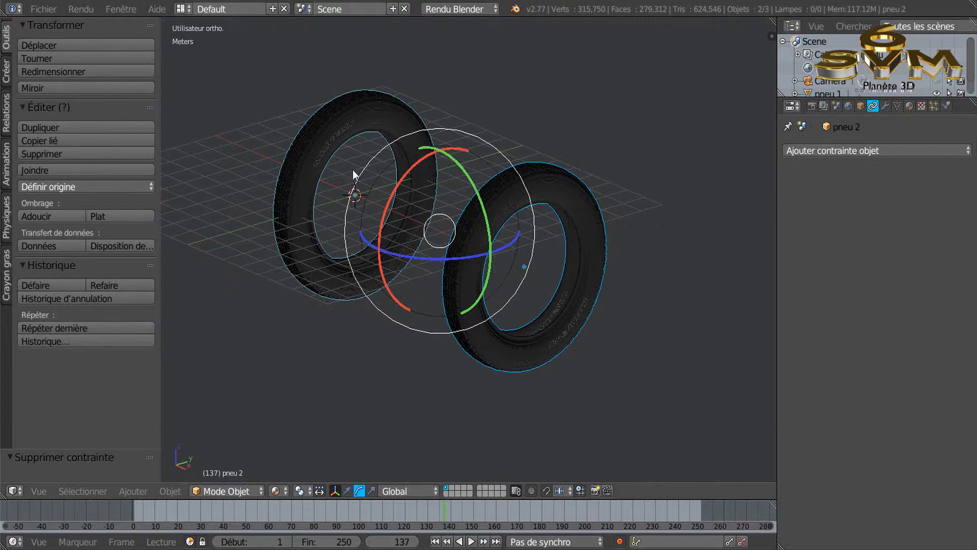
key(KP_3)
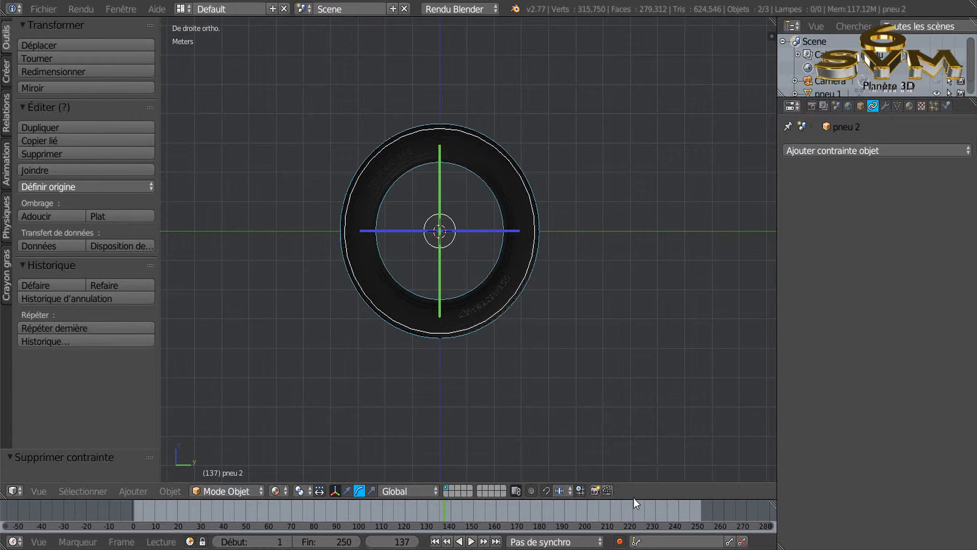
- Enlarge the timeline and the 3D view areas, and set the current frame to 0
drag(633, 500, 644, 388)
drag(442, 458, 133, 476)
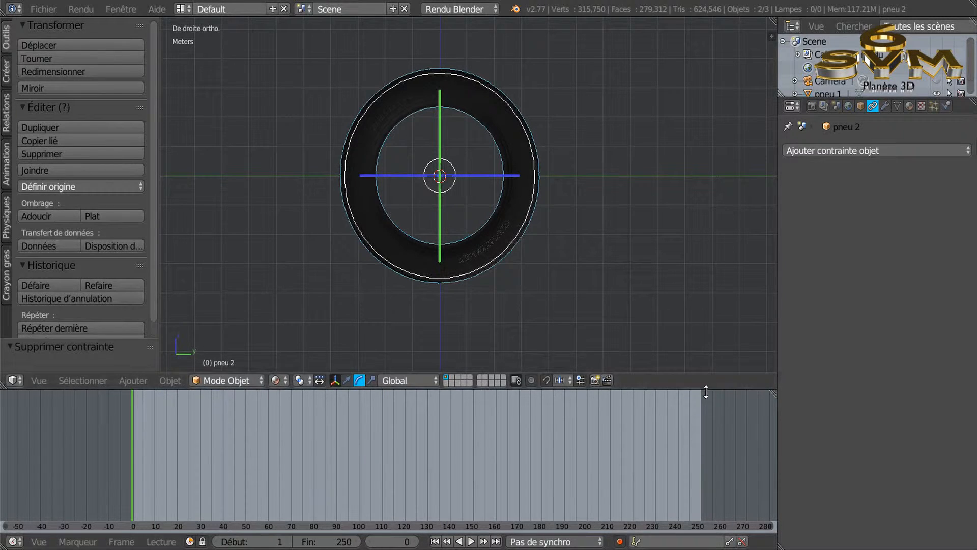
drag(706, 390, 708, 410)
drag(777, 338, 928, 326)
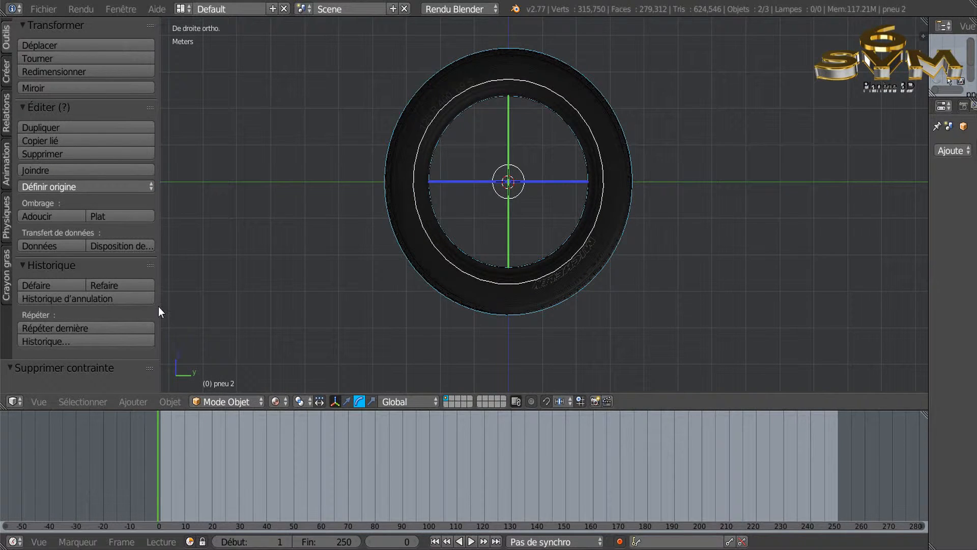
drag(159, 306, 107, 310)
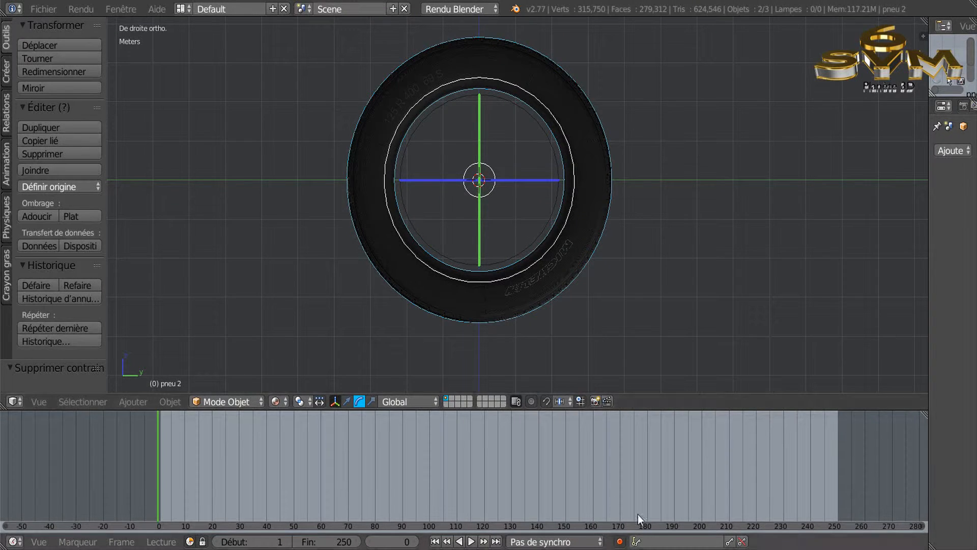
- With automatic keyframing on, keyframe the rotation of both tires at frame 0 and rotate them together at frame 250
click(480, 283)
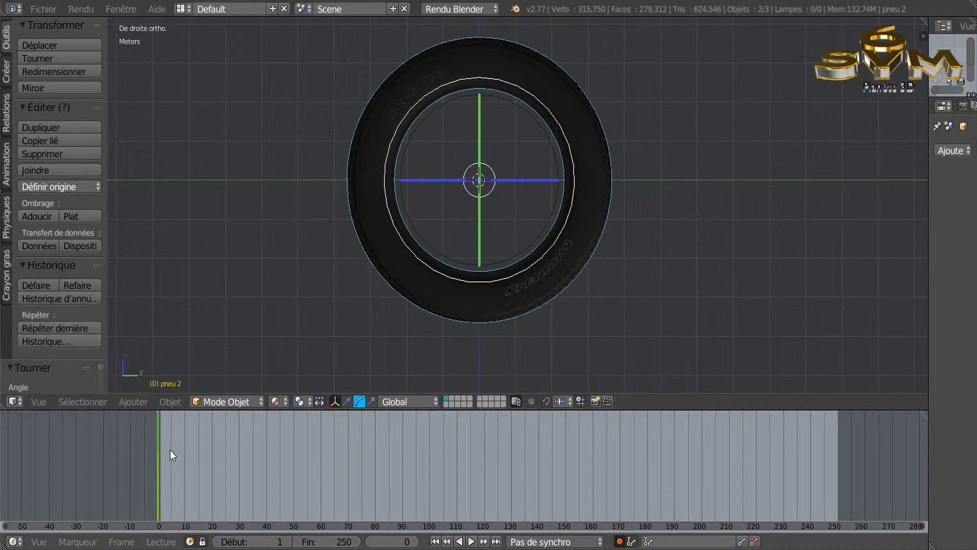
drag(161, 447, 835, 453)
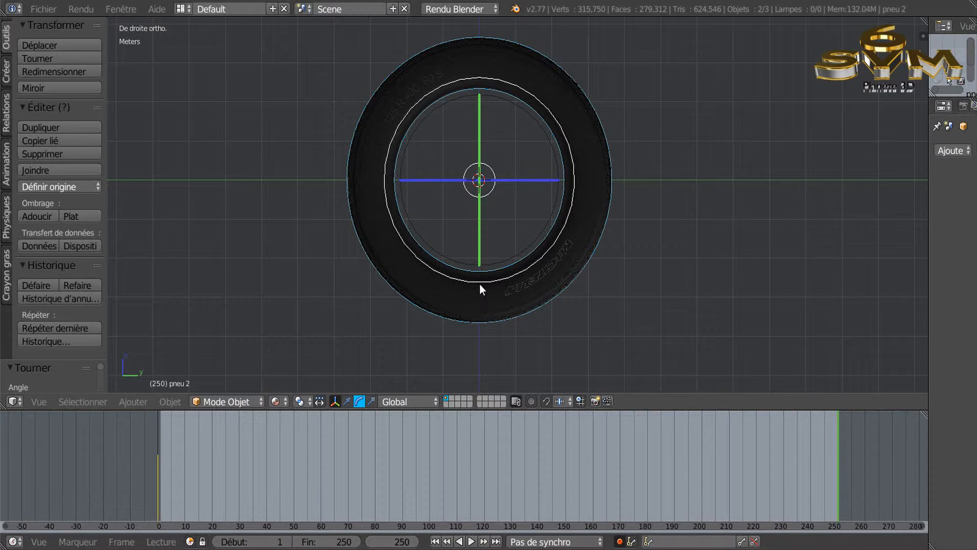
drag(480, 282, 481, 379)
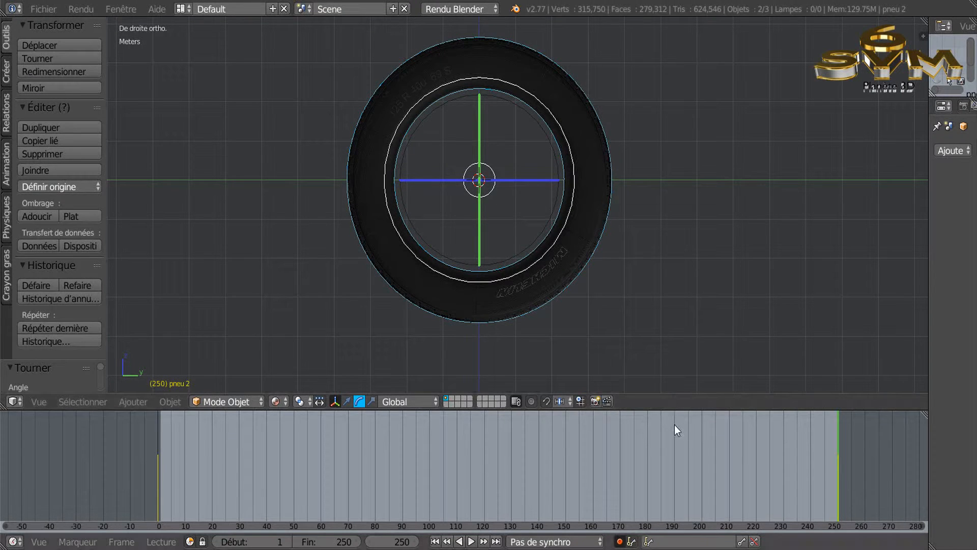
- Preview the rotation of both tires across the timeline from an angled view, and return to frame 0 in the right view
drag(807, 465, 313, 449)
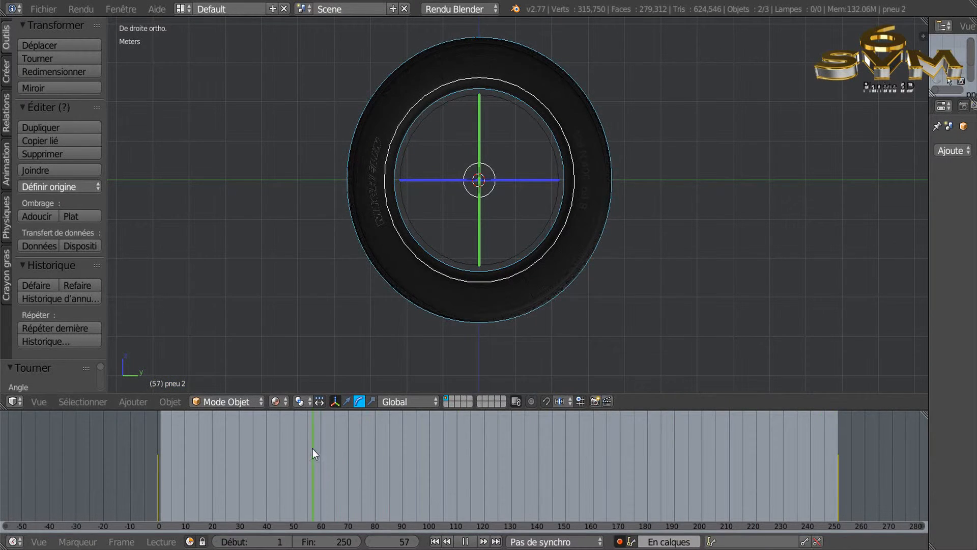
middle_drag(578, 337, 634, 354)
drag(302, 485, 436, 461)
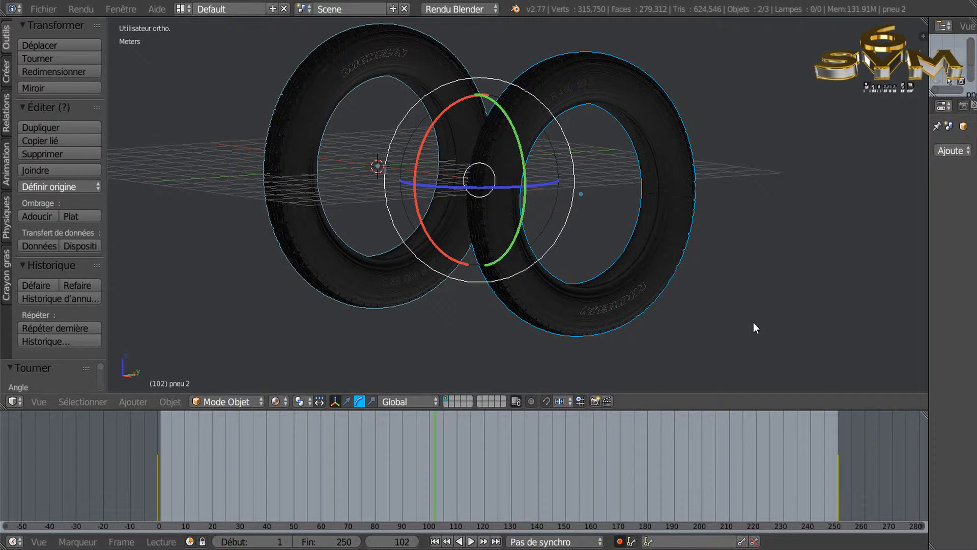
key(shift+alt+a)
drag(391, 460, 111, 462)
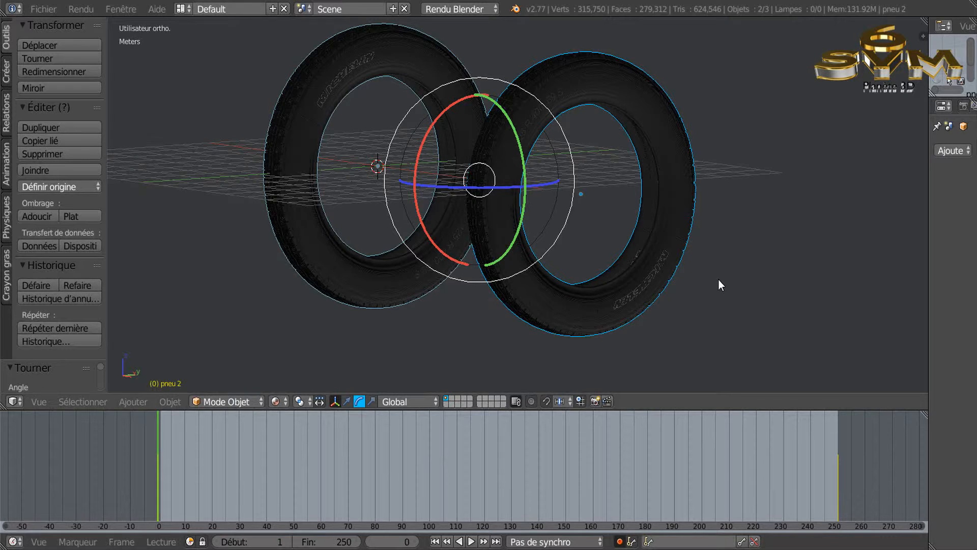
key(KP_3)
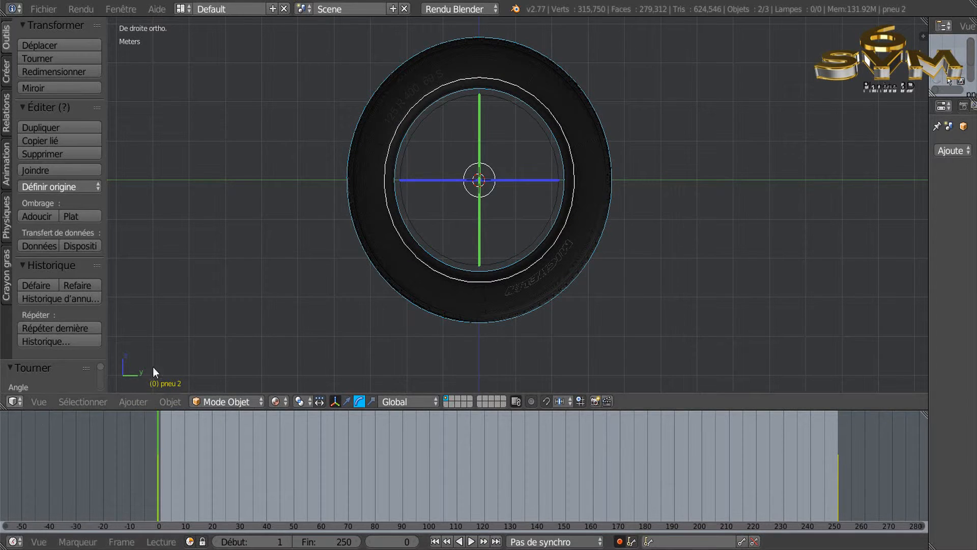
- Delete all keyframes of pneu 1 and pneu 2 in the Dope Sheet, and restore the 3D view
click(14, 402)
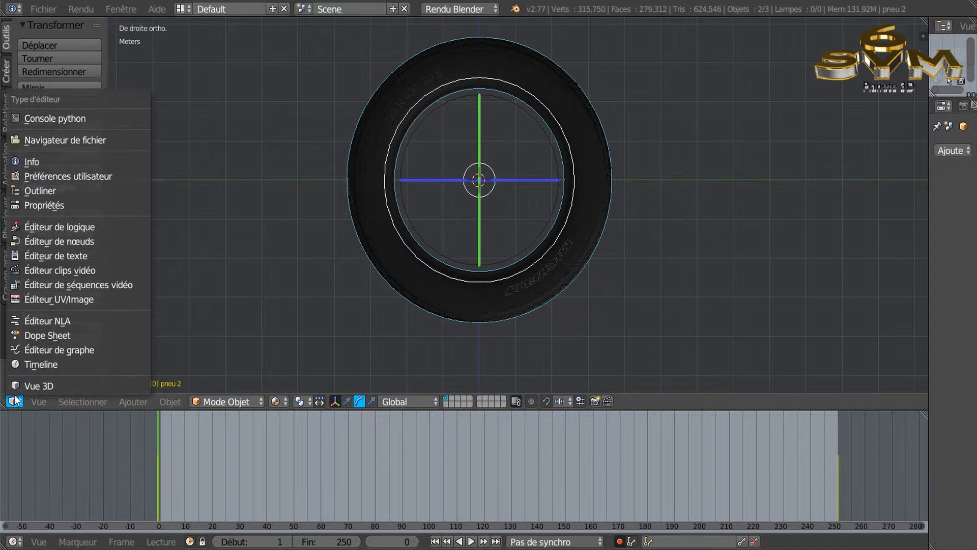
click(19, 336)
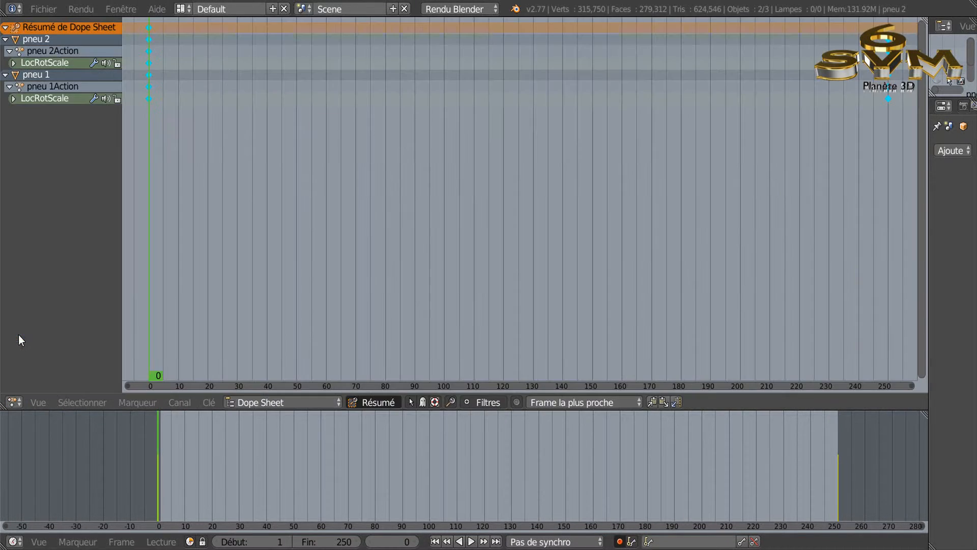
key(x)
click(340, 253)
click(15, 403)
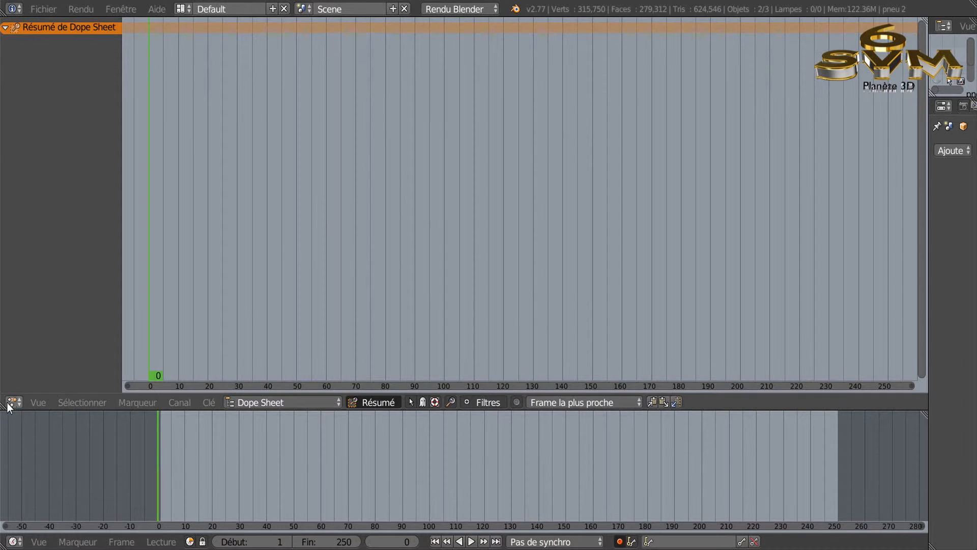
click(13, 402)
click(23, 389)
key(alt+a)
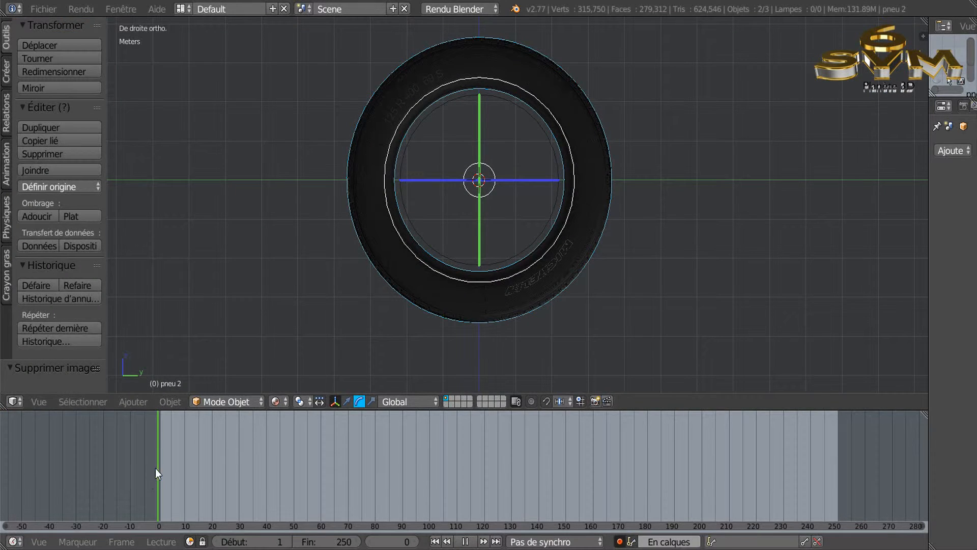
key(Escape)
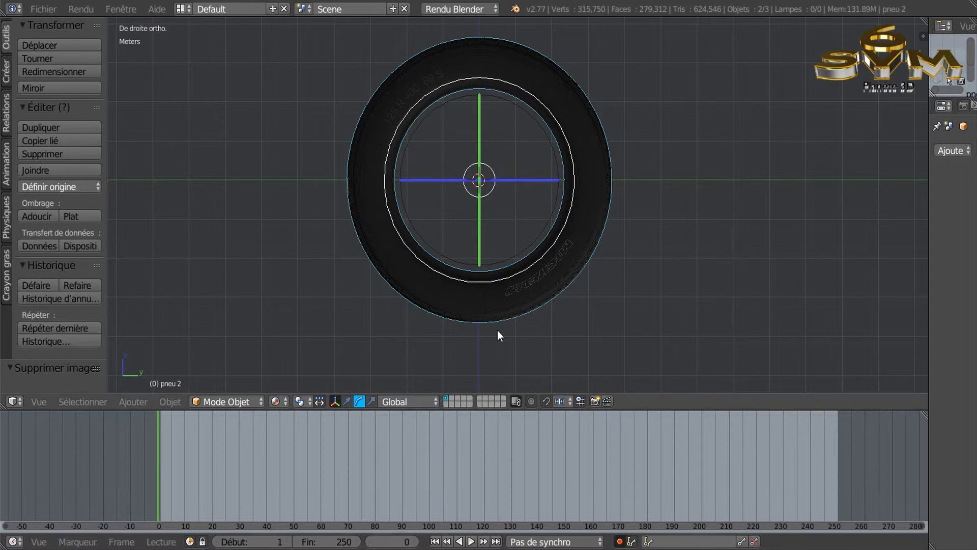
- Keyframe the rotation of both tires at frame 0, and rotate them together around their axle at frame 249
click(478, 280)
drag(162, 460, 834, 481)
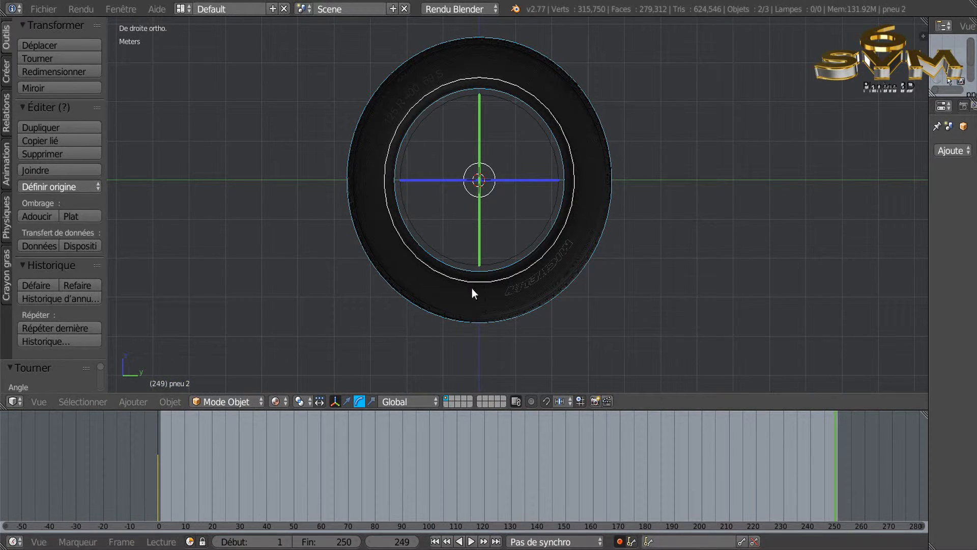
drag(501, 283, 475, 371)
- Play back the animated rotation of both tires from an angled view
drag(836, 480, 217, 478)
middle_drag(227, 383, 205, 471)
key(alt+a)
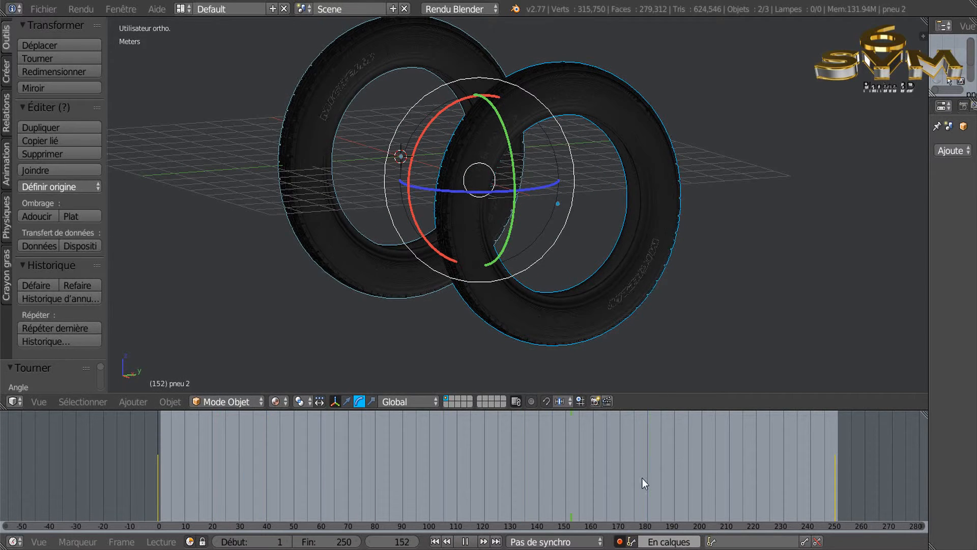
click(653, 457)
click(368, 465)
key(alt+a)
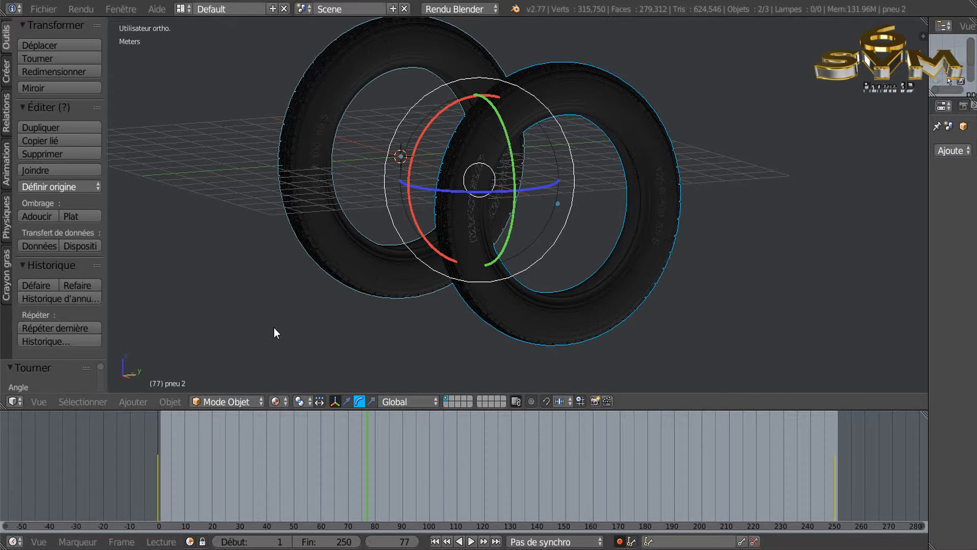
- Play back the tire rotation in the front view and return to frame 0
key(KP_1)
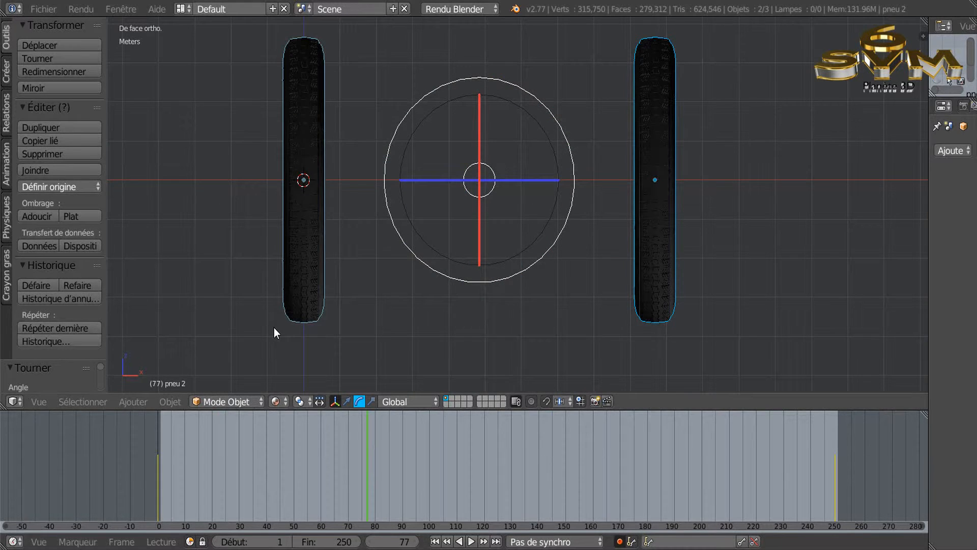
key(alt+a)
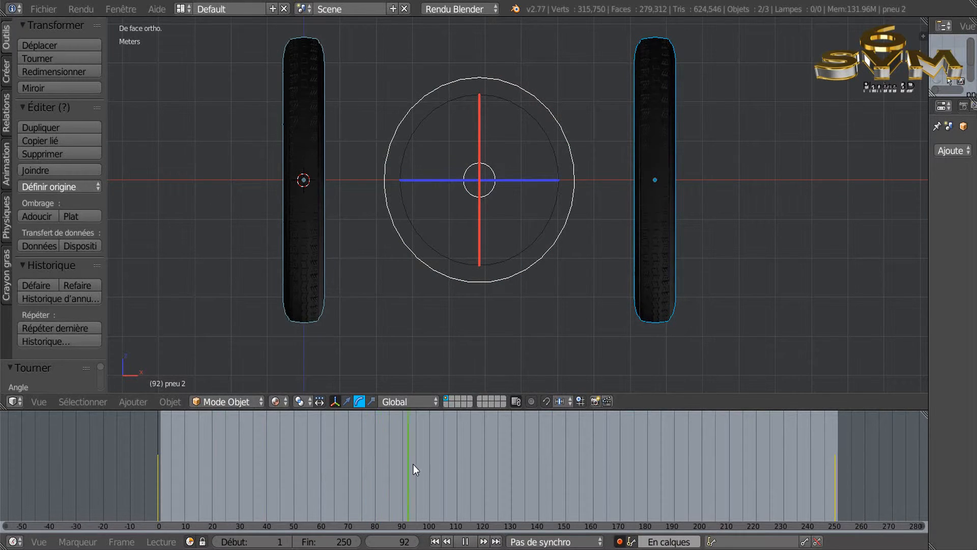
click(355, 461)
click(157, 471)
key(alt+a)
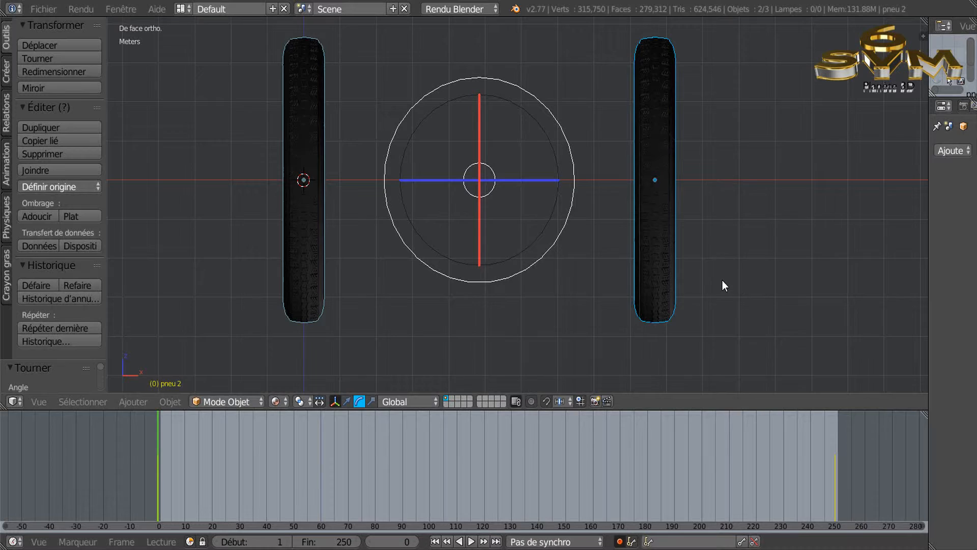
- Widen the properties area, and in the top view add a Copy Rotation constraint to pneu 1
key(KP_3)
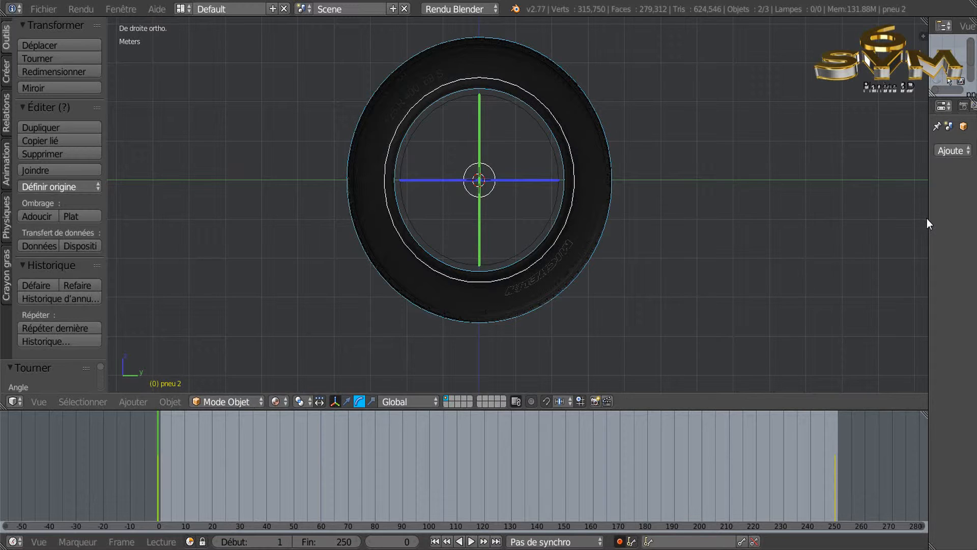
drag(911, 221, 781, 240)
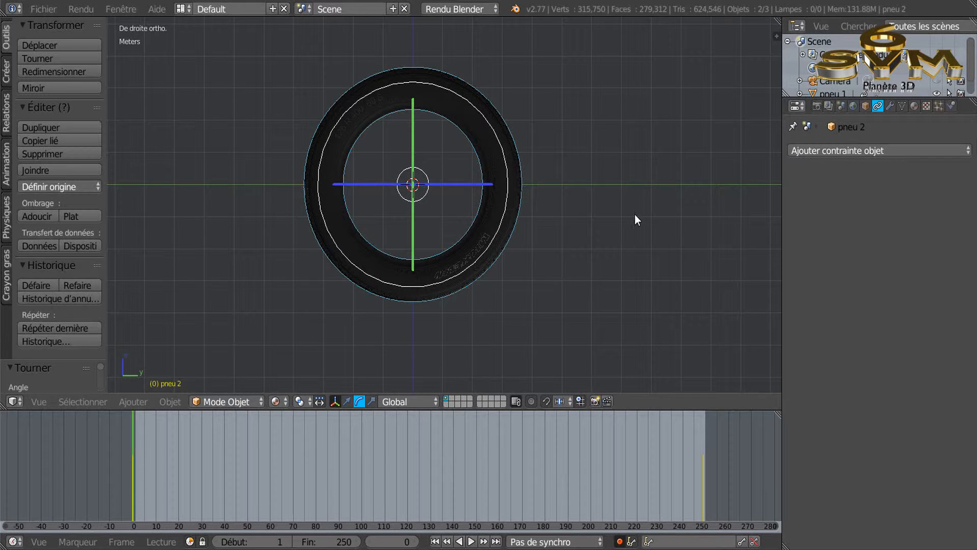
key(KP_7)
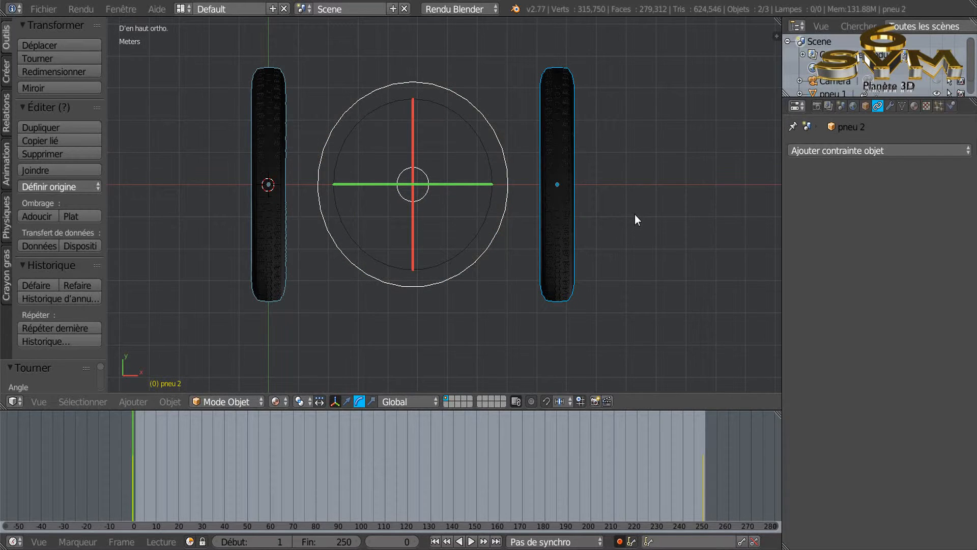
right_click(276, 197)
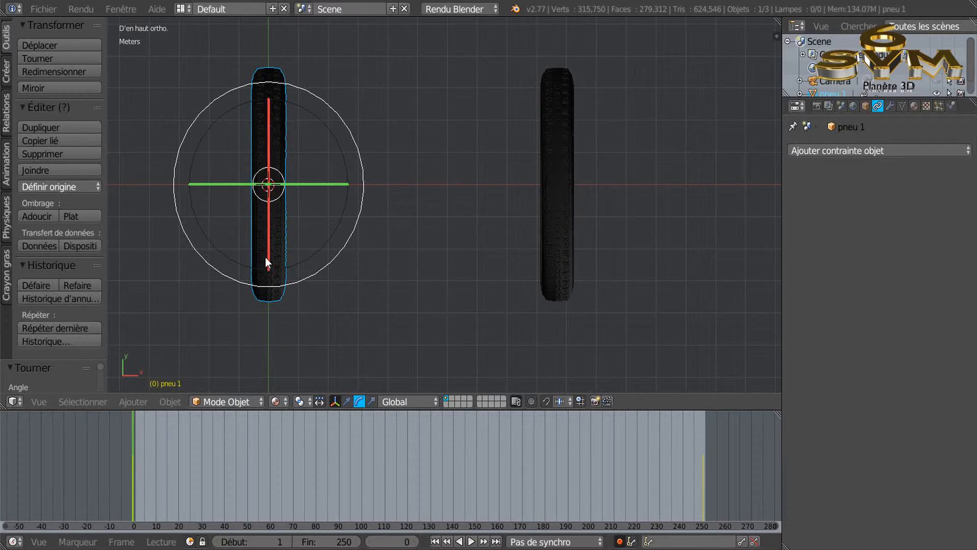
click(890, 150)
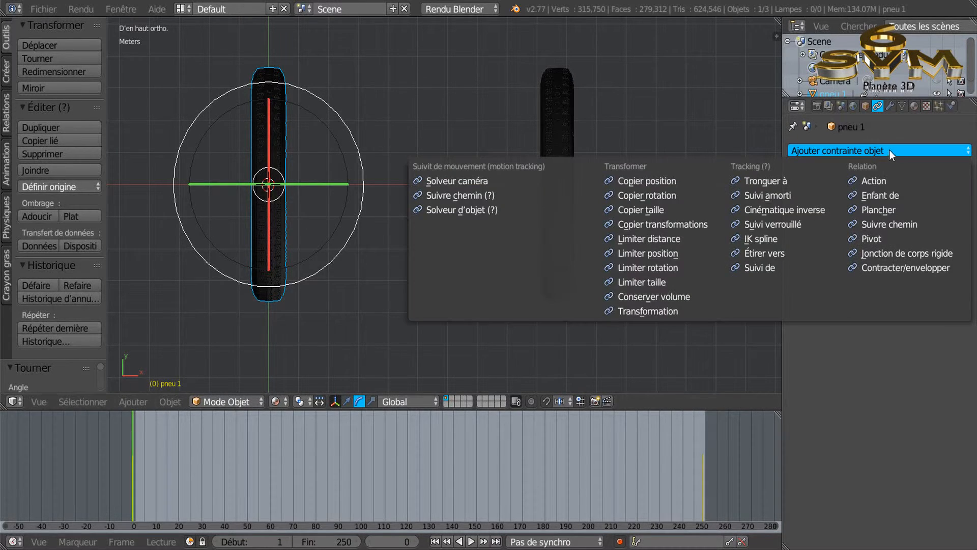
click(657, 197)
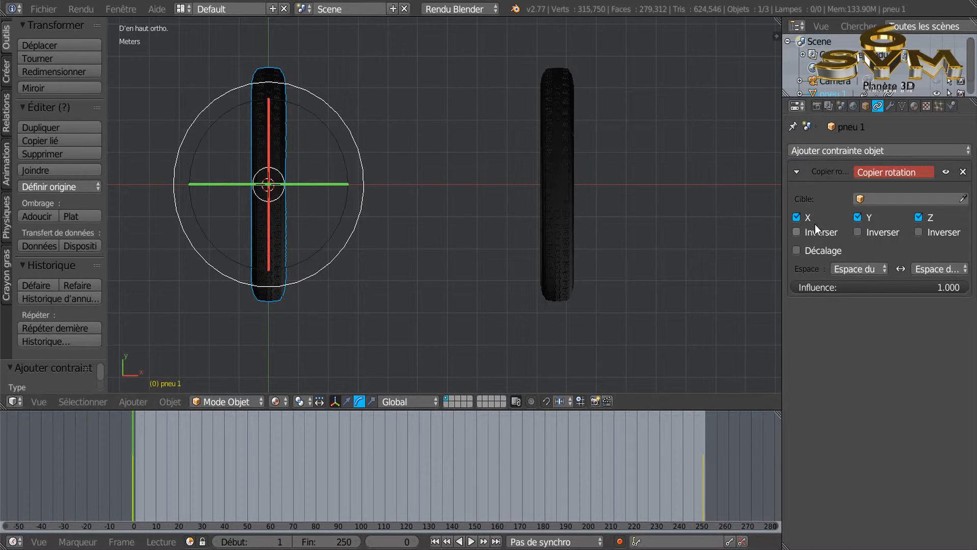
- Limit pneu 1's Copy Rotation constraint to the Z axis with pneu 2 as target, and select pneu 2
click(797, 217)
click(858, 217)
click(883, 199)
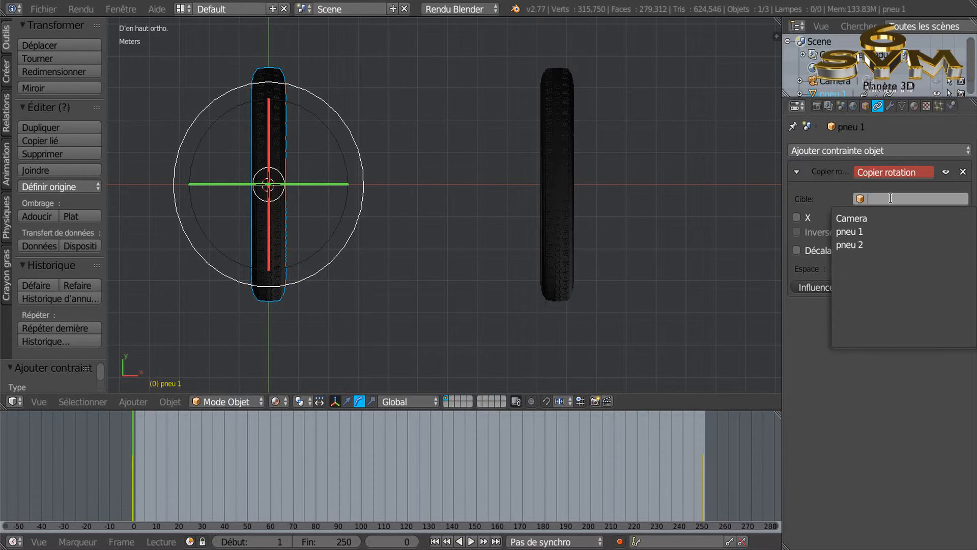
click(902, 245)
right_click(564, 205)
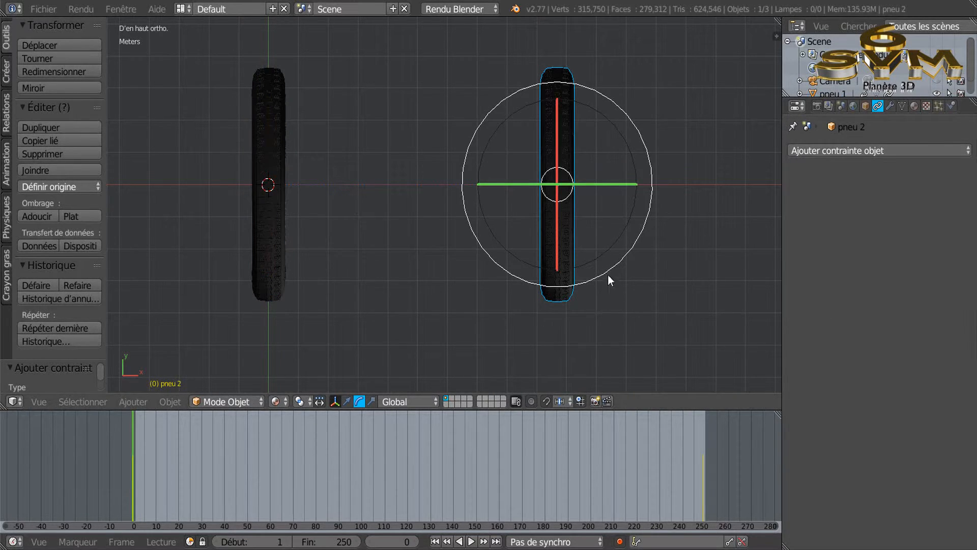
- Try a slight rotation of pneu 2 in the top view, and undo it
key(r)
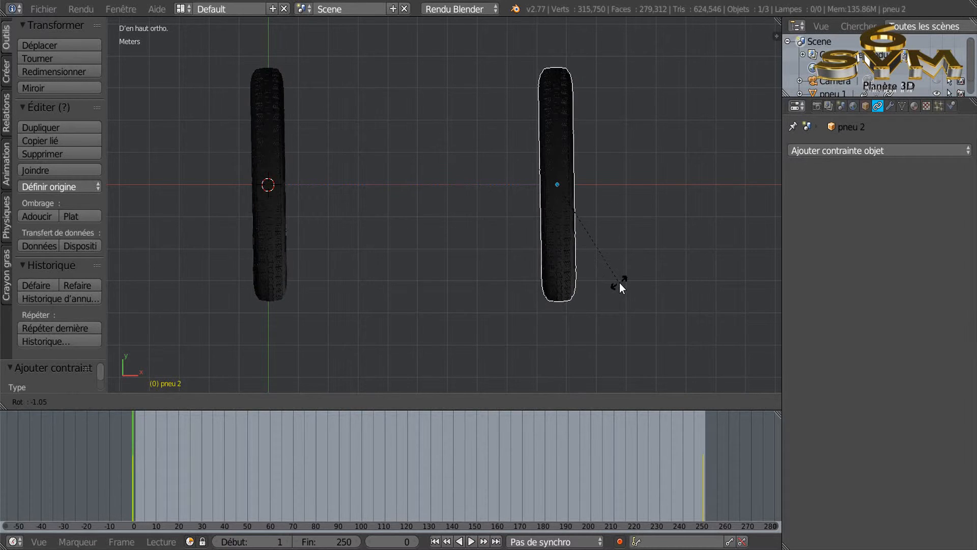
click(619, 283)
key(ctrl+z)
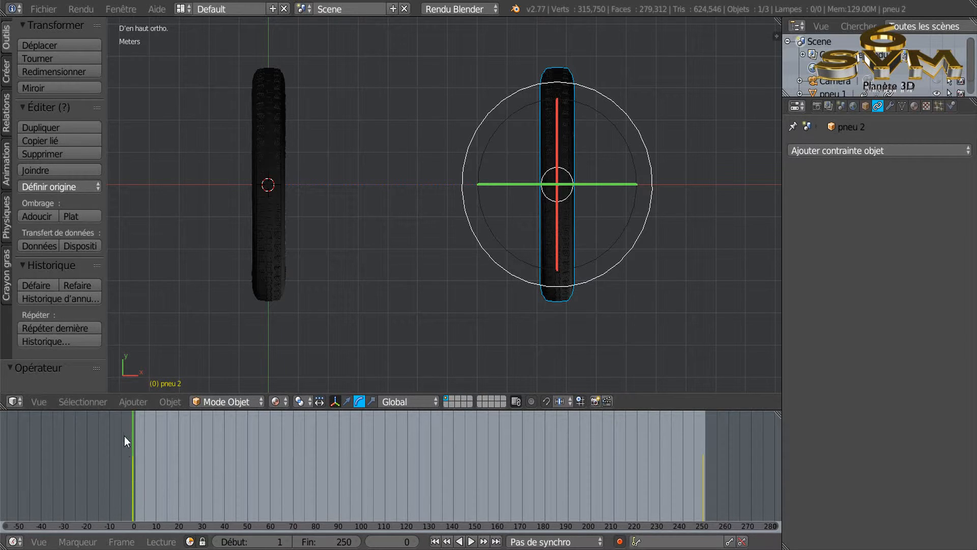
- Turn on automatic keyframing and keyframe the rotation of pneu 2 at frame 35 without turning it
click(619, 542)
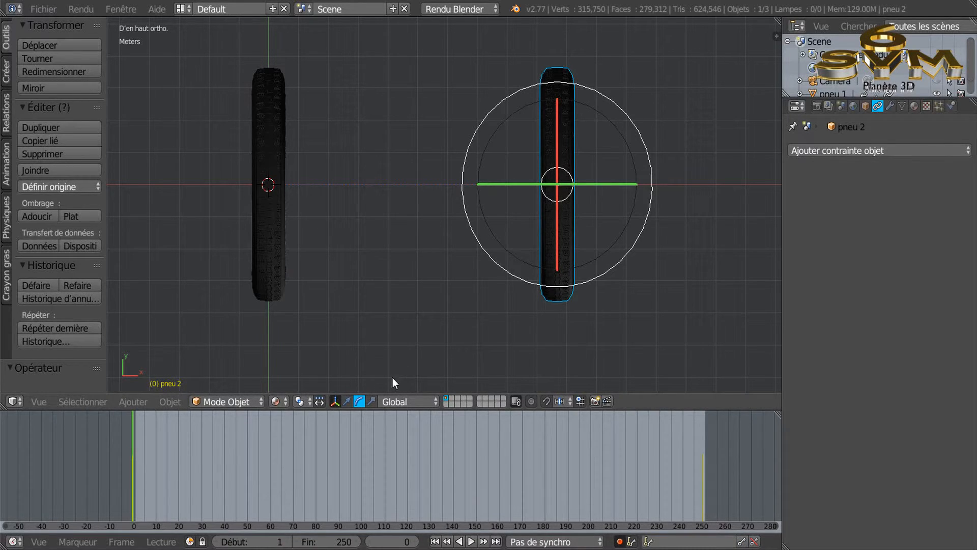
click(212, 463)
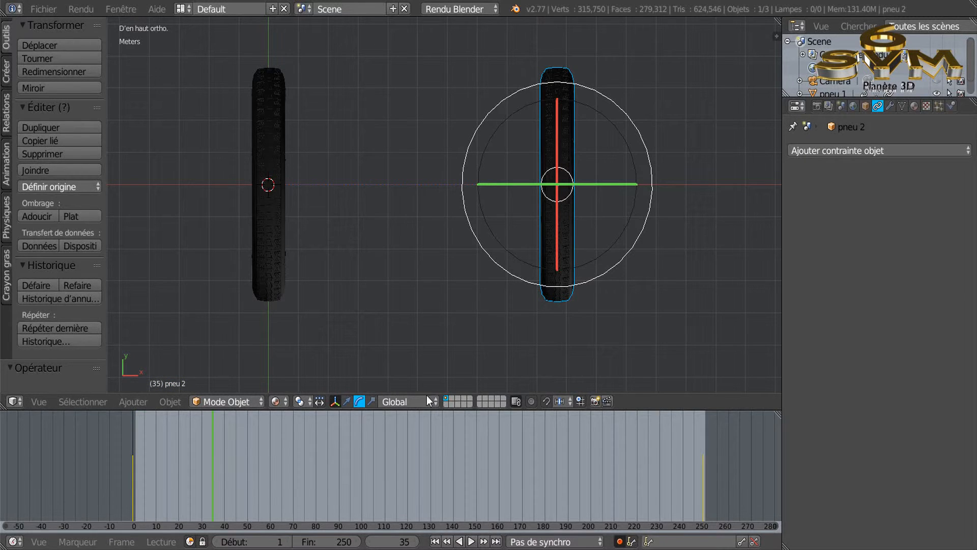
click(592, 280)
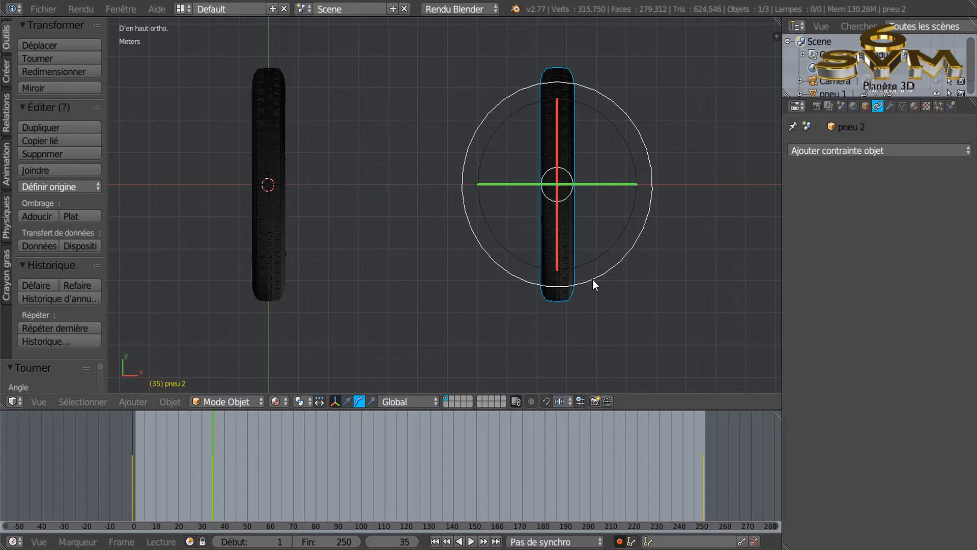
- Rotate pneu 2 by about 50° in the top view at frame 100, and keyframe its rotation at frame 130
drag(214, 490, 375, 478)
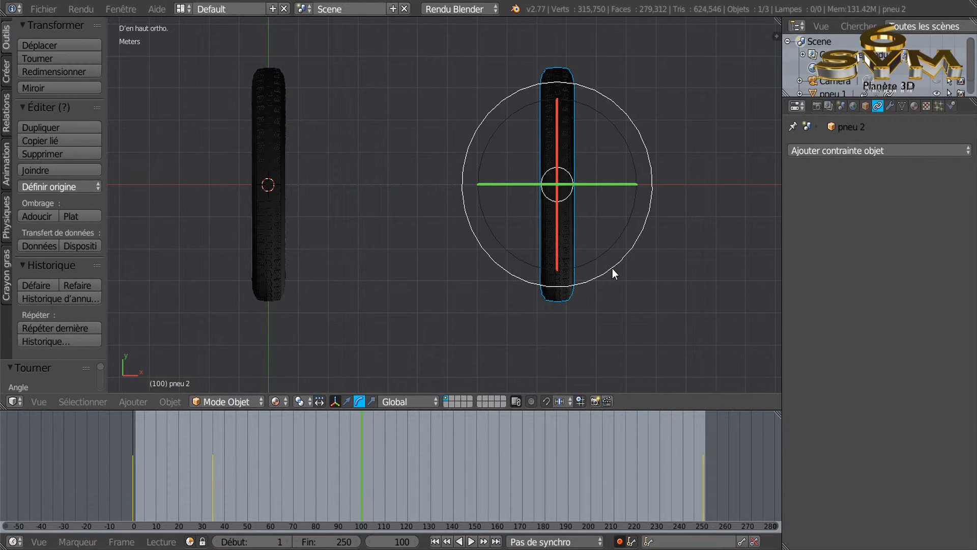
key(r)
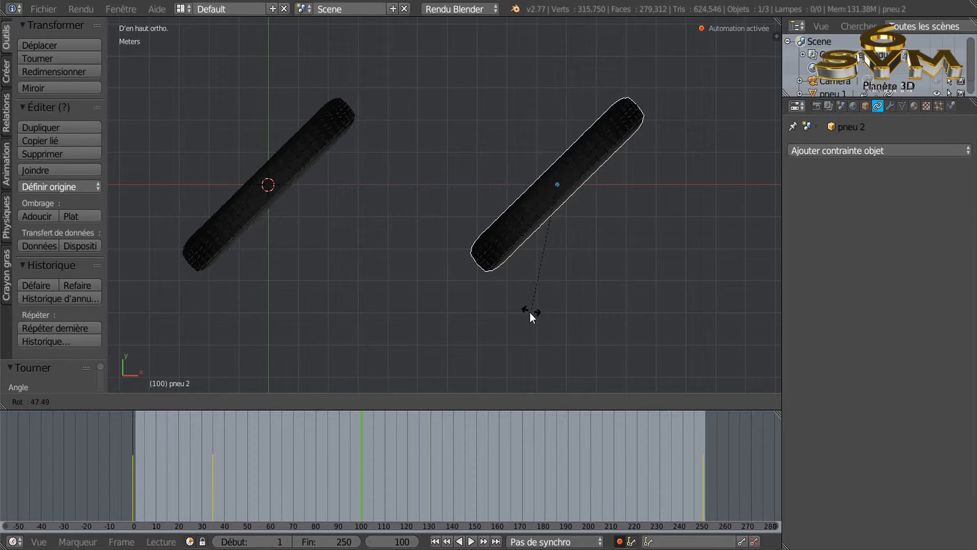
click(522, 316)
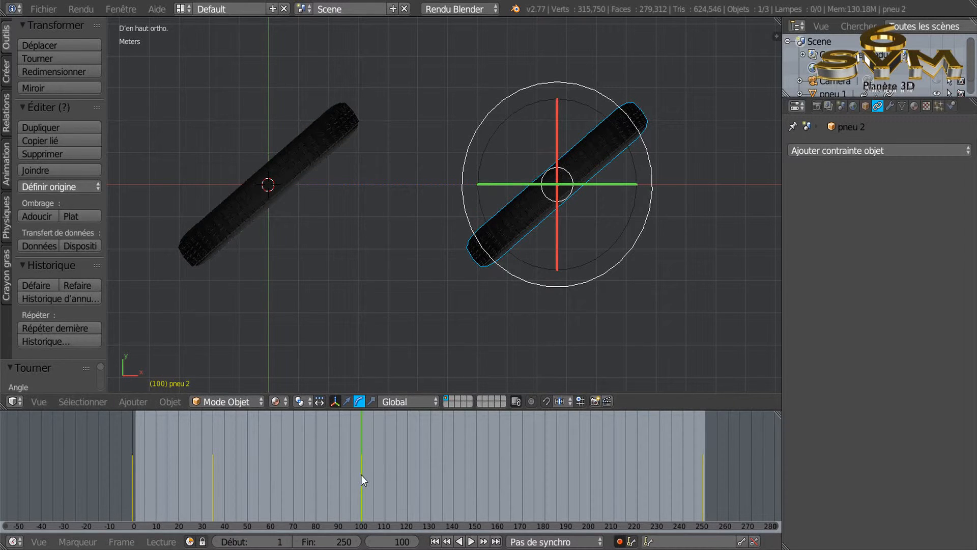
click(430, 471)
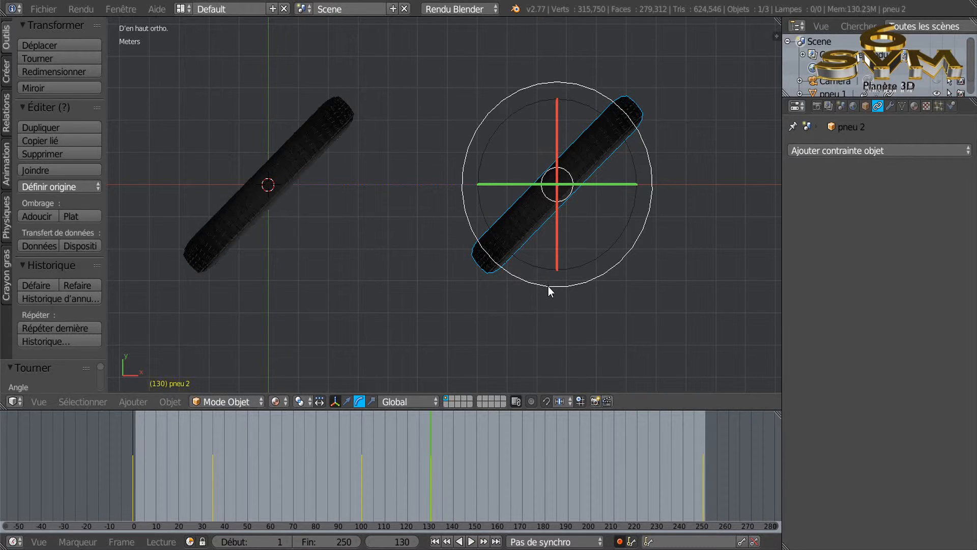
- Turn pneu 2 the opposite way in the top view at frame 190, keyframing its rotation, and scrub on to frame 238
drag(432, 489, 565, 480)
drag(549, 285, 674, 331)
mouse_move(562, 485)
mouse_down()
mouse_move(671, 463)
mouse_move(611, 465)
mouse_move(698, 463)
mouse_move(616, 468)
mouse_move(678, 465)
mouse_up()
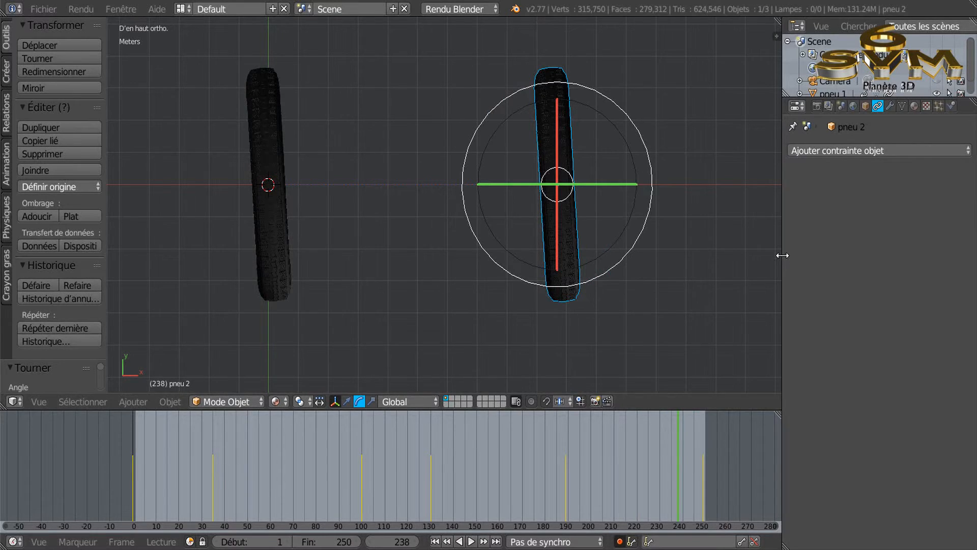
- Play the animation in a widened 3D view with the manipulator hidden, and examine both tires' rolling and steering from the front and in perspective
drag(782, 257, 852, 251)
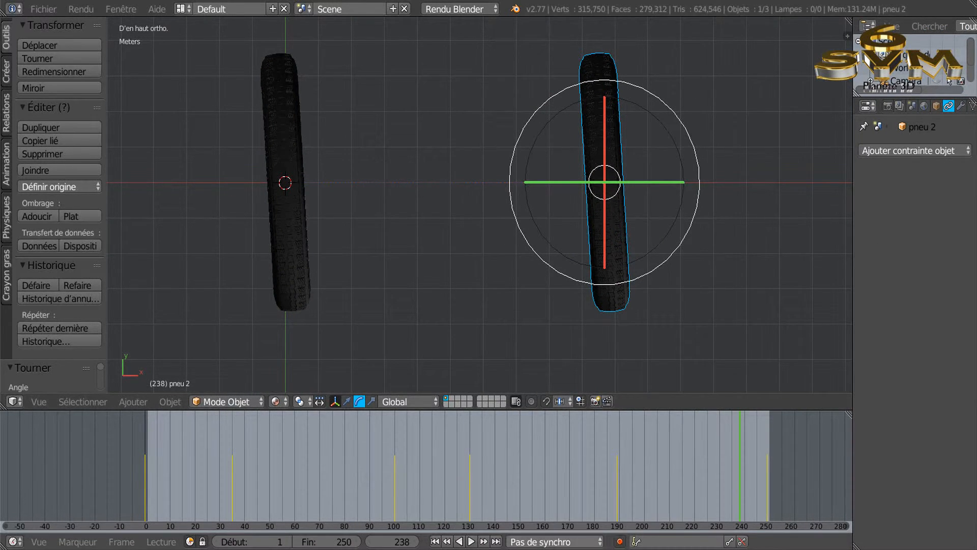
click(471, 541)
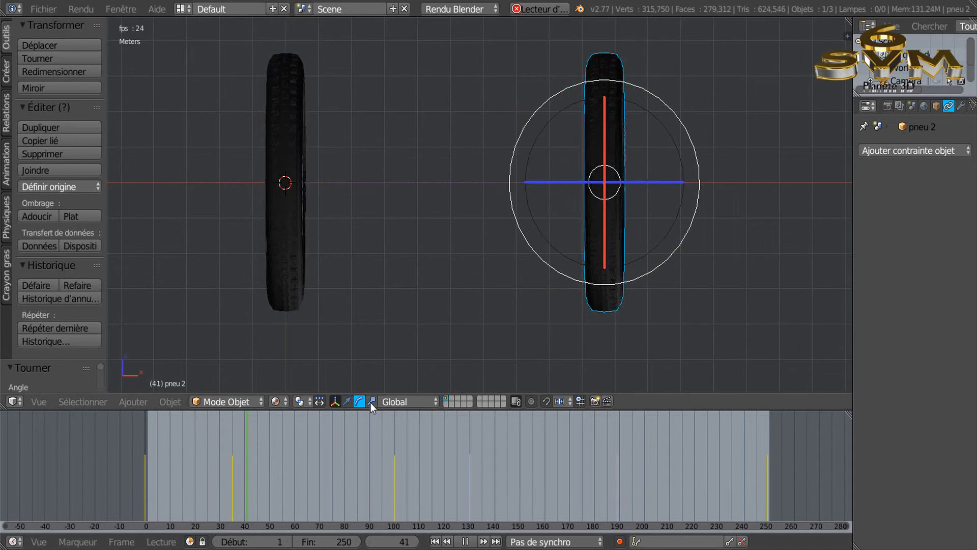
click(335, 401)
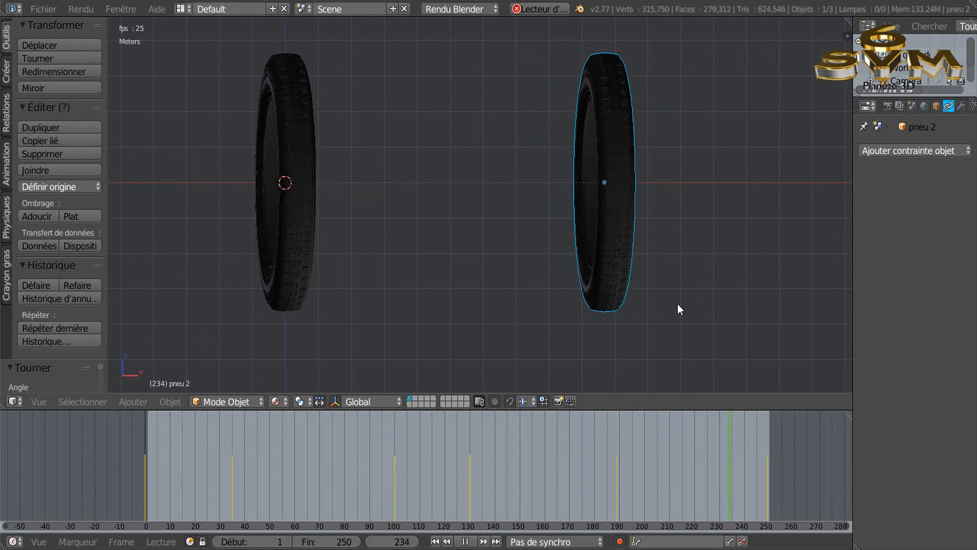
middle_drag(774, 272, 734, 276)
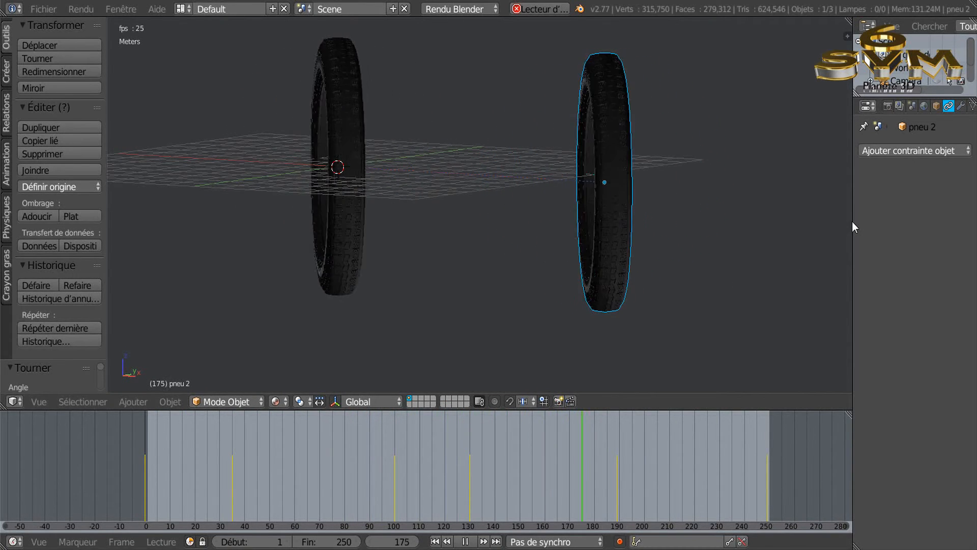
drag(852, 221, 921, 220)
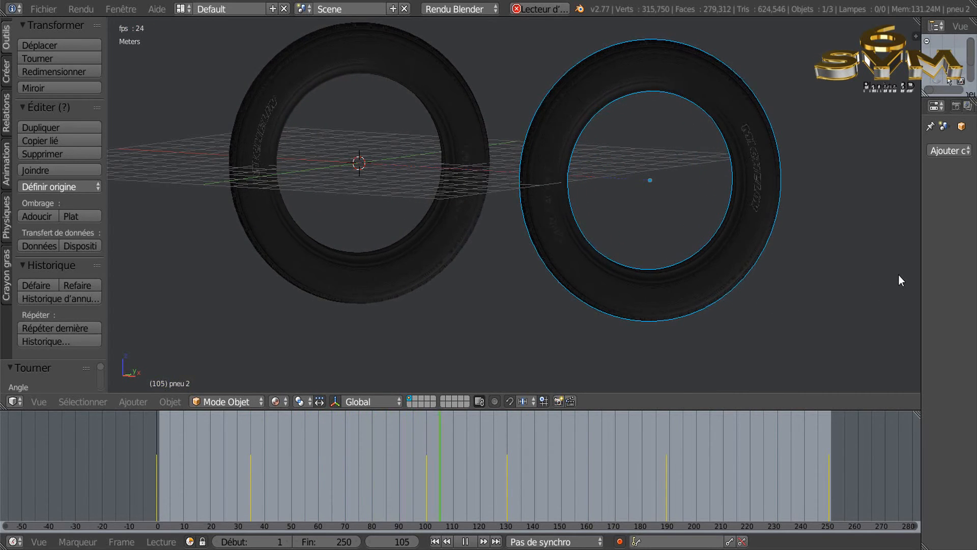
drag(920, 255, 911, 255)
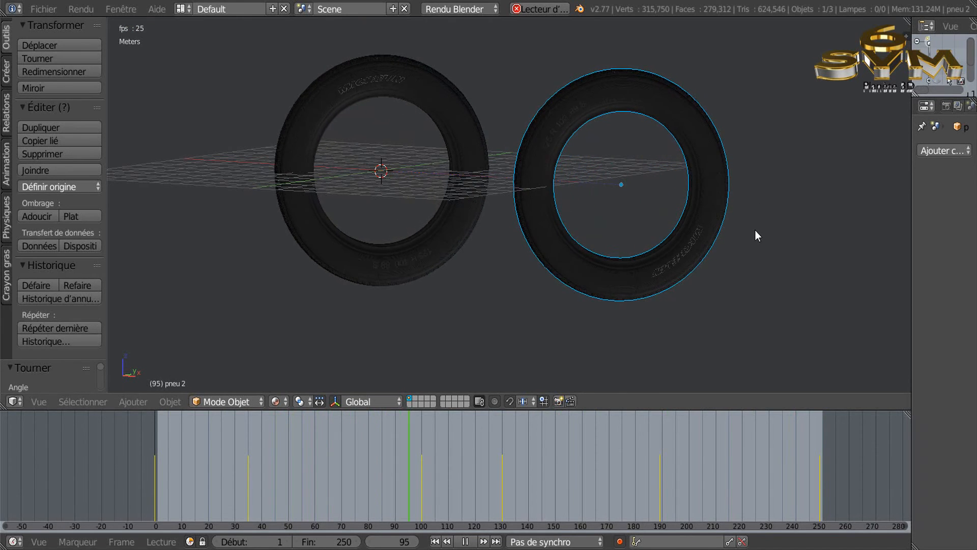
shift+middle_drag(787, 195, 747, 212)
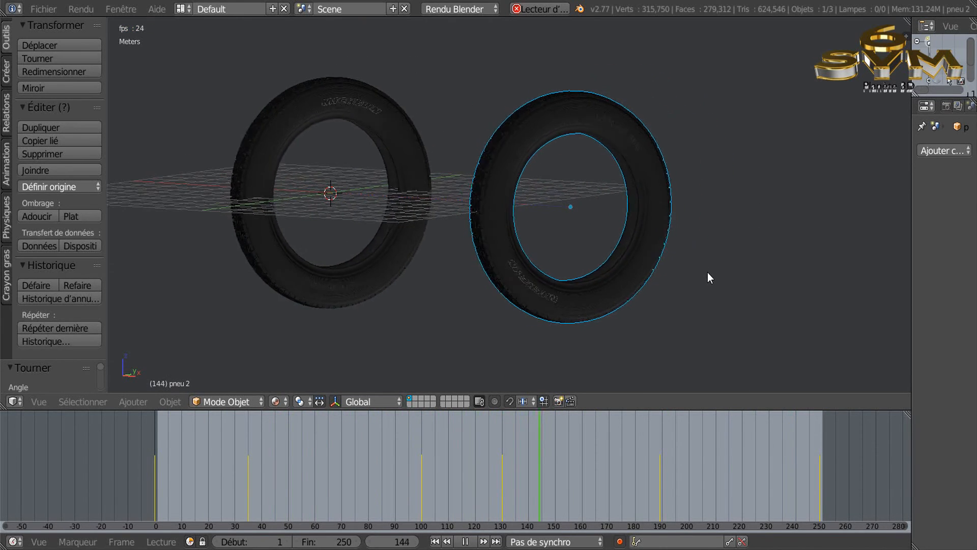